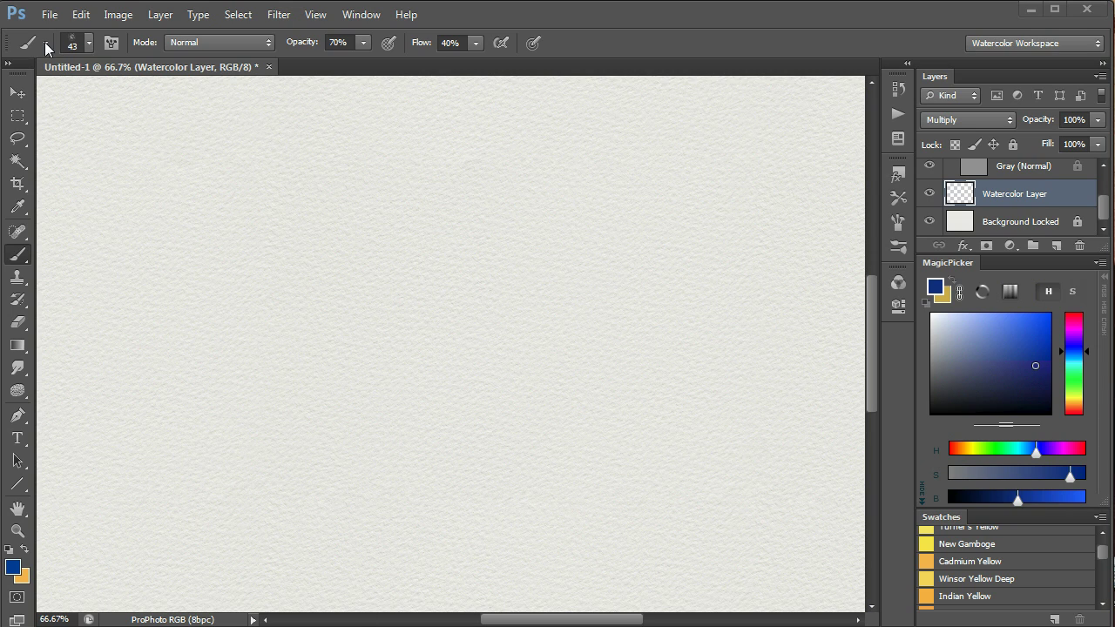
# Show the brush preset list with the WOD, DOD, Smudge, Eraser and MSC watercolor brushes.
pyautogui.click(46, 41)
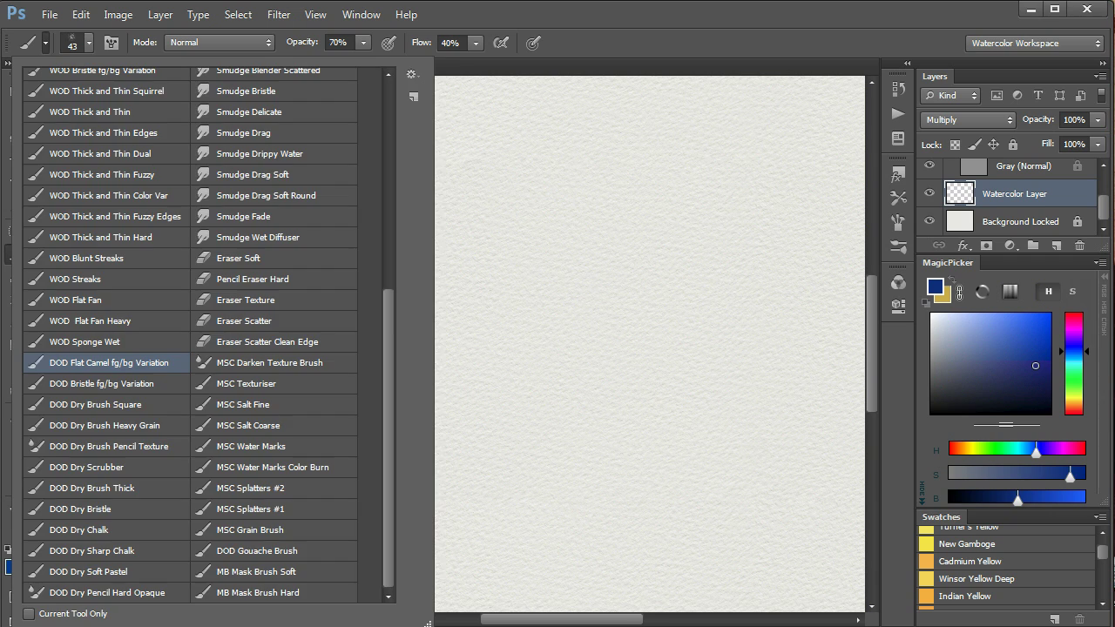
# Close the brush preset list, keeping a size 45 brush at 15% opacity.
pyautogui.press('Return')
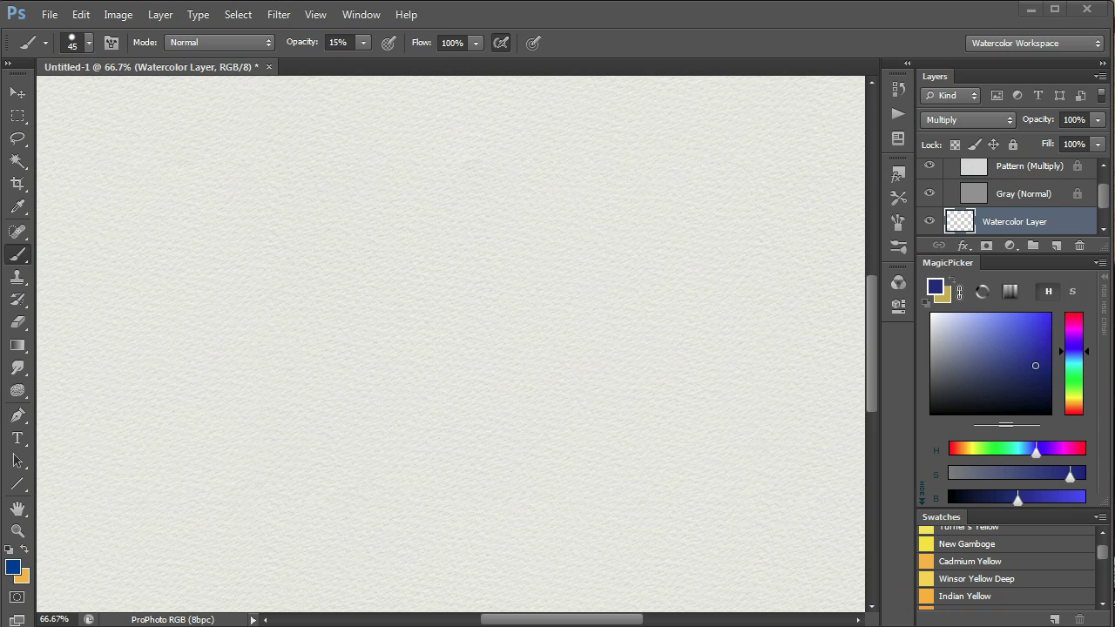
# Paint a curving pale blue watercolor stroke, a rounded pool with a thin tail, across the lower middle.
pyautogui.click(467, 283)
pyautogui.moveTo(471, 281)
pyautogui.mouseDown()
pyautogui.moveTo(559, 418)
pyautogui.moveTo(593, 433)
pyautogui.moveTo(658, 427)
pyautogui.moveTo(671, 536)
pyautogui.moveTo(605, 527)
pyautogui.moveTo(558, 502)
pyautogui.moveTo(504, 522)
pyautogui.moveTo(501, 495)
pyautogui.moveTo(471, 483)
pyautogui.moveTo(486, 455)
pyautogui.moveTo(426, 427)
pyautogui.moveTo(475, 500)
pyautogui.moveTo(417, 448)
pyautogui.moveTo(470, 502)
pyautogui.moveTo(419, 489)
pyautogui.moveTo(447, 515)
pyautogui.mouseUp()
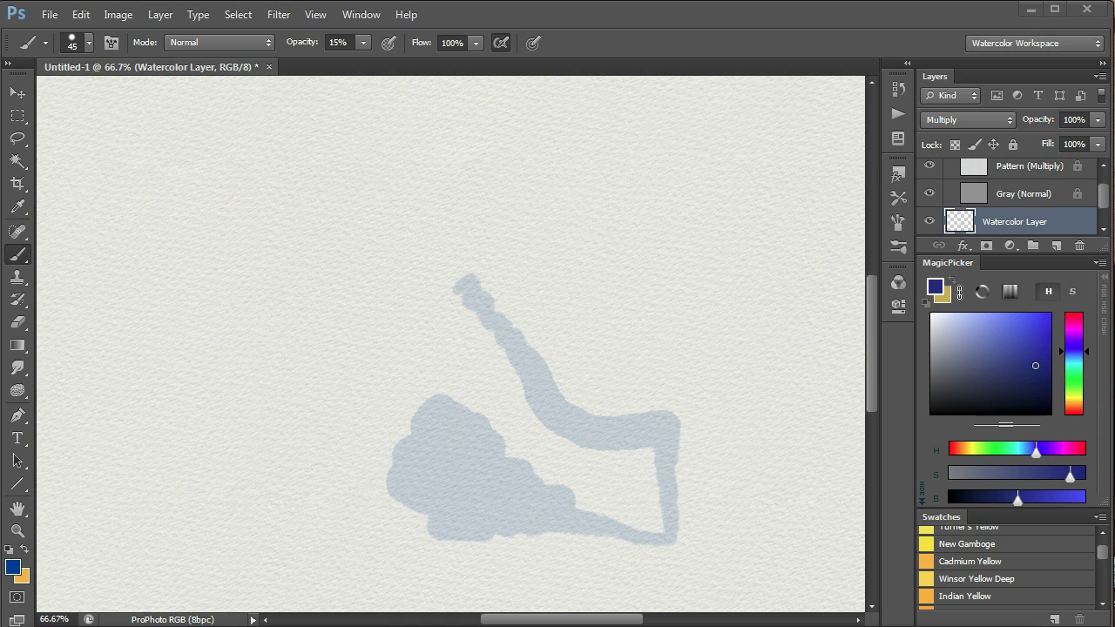
pyautogui.scroll(-1, 1010, 194)
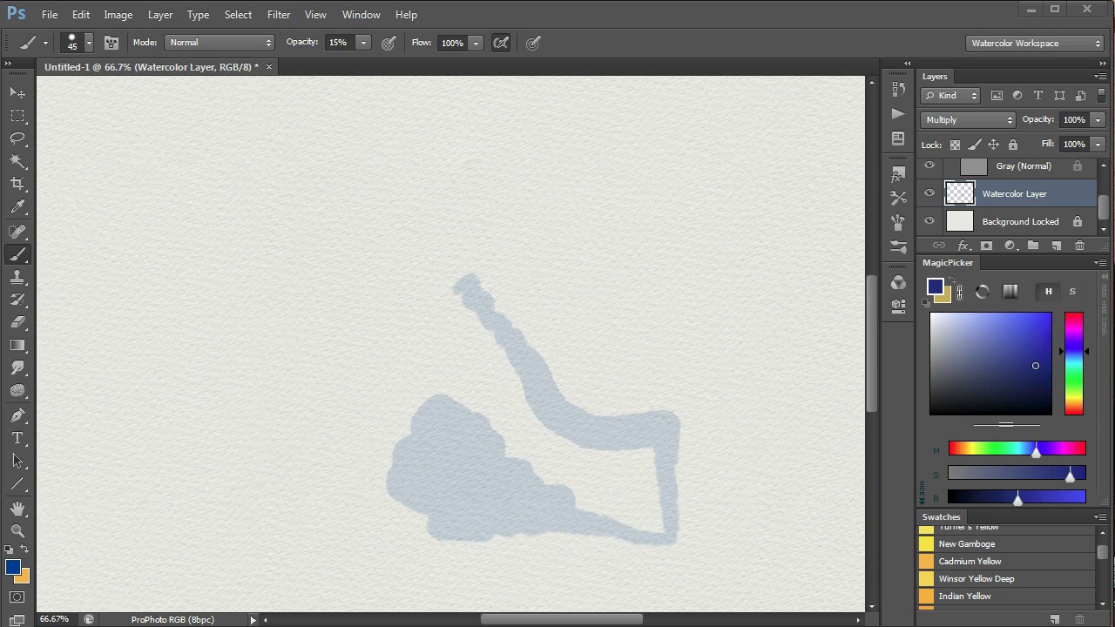
# Run the Make Edges action from the Actions panel on the blue stroke.
pyautogui.click(897, 114)
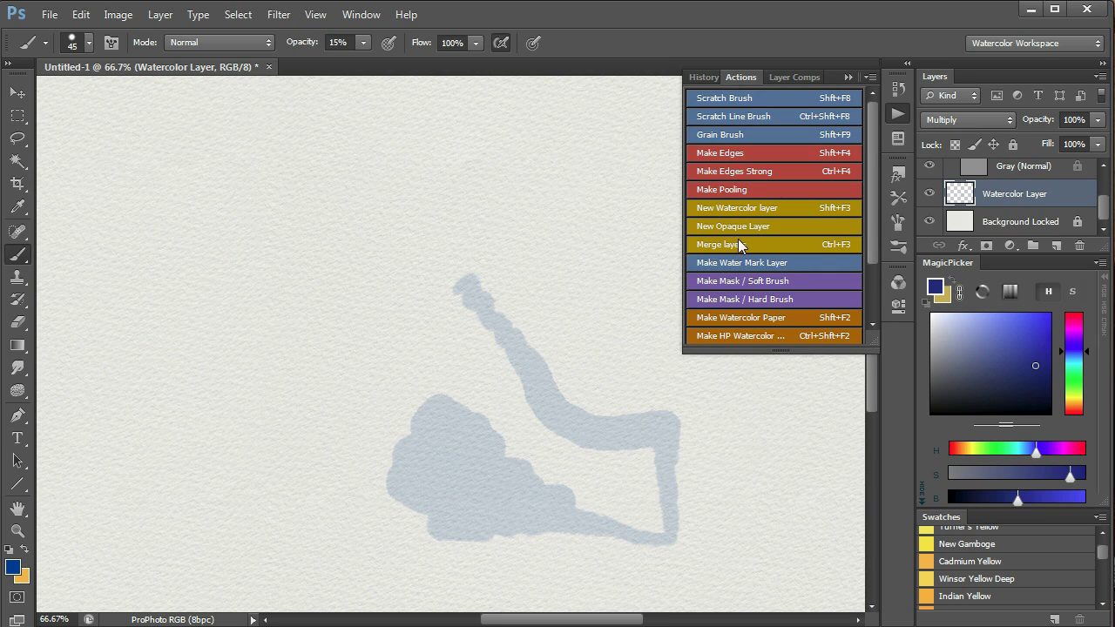
pyautogui.click(738, 153)
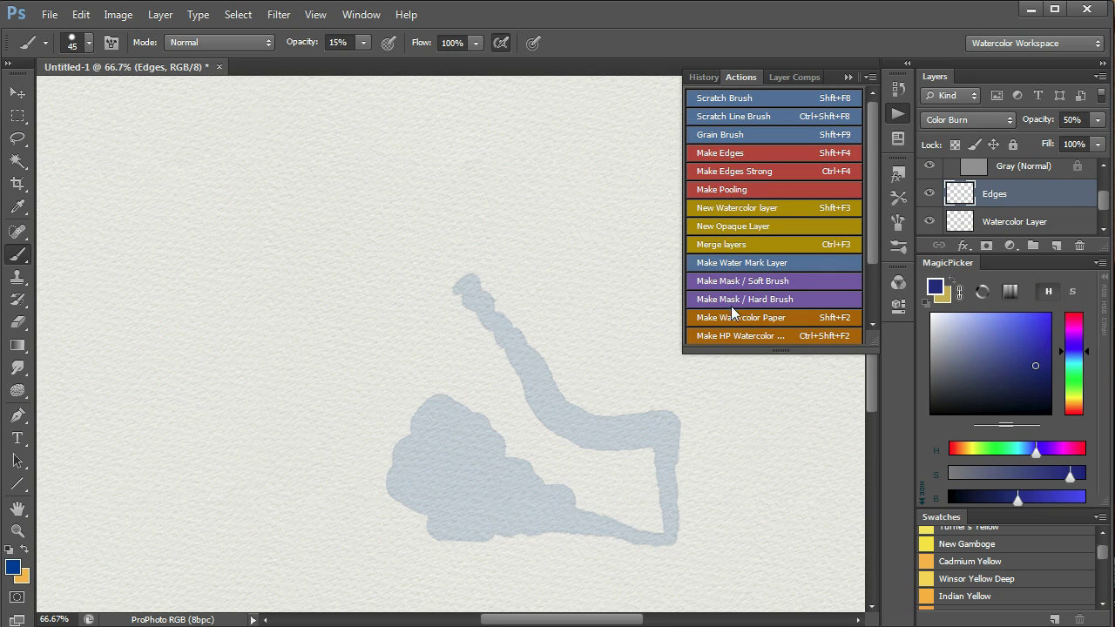
pyautogui.click(849, 78)
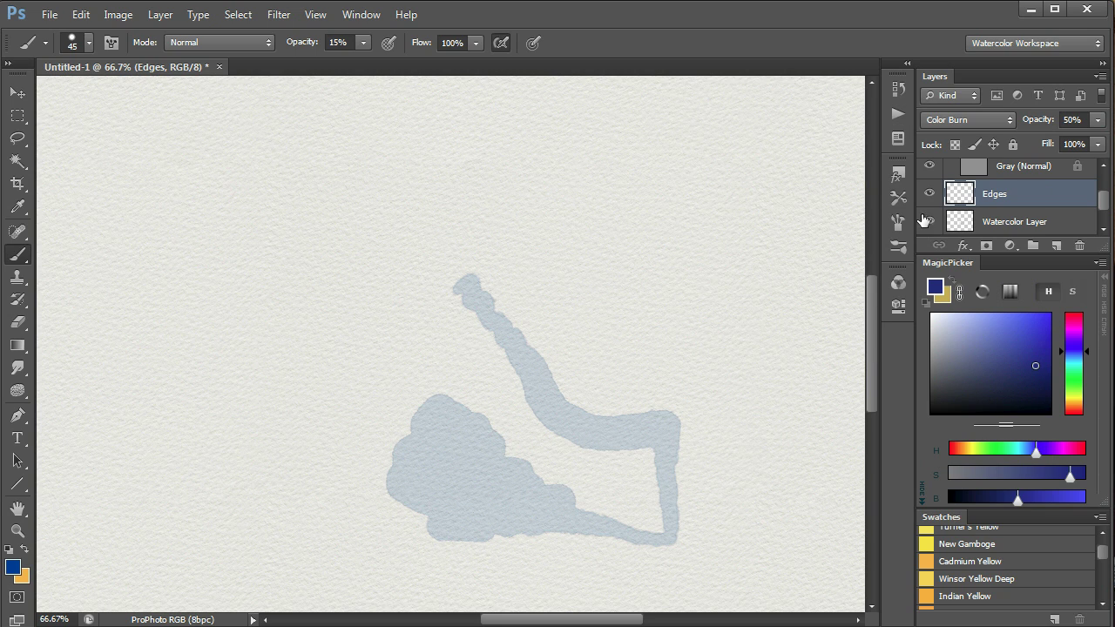
# Compare the stroke with and without the Edges layer, adjust its opacity, and return to the Watercolor Layer.
pyautogui.click(930, 197)
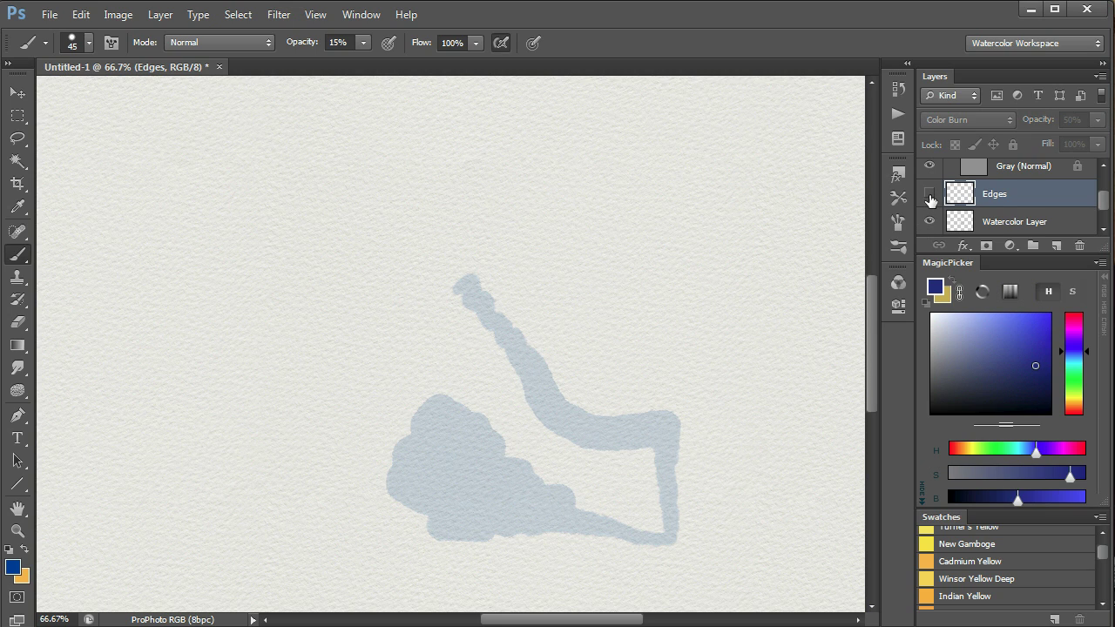
pyautogui.click(930, 196)
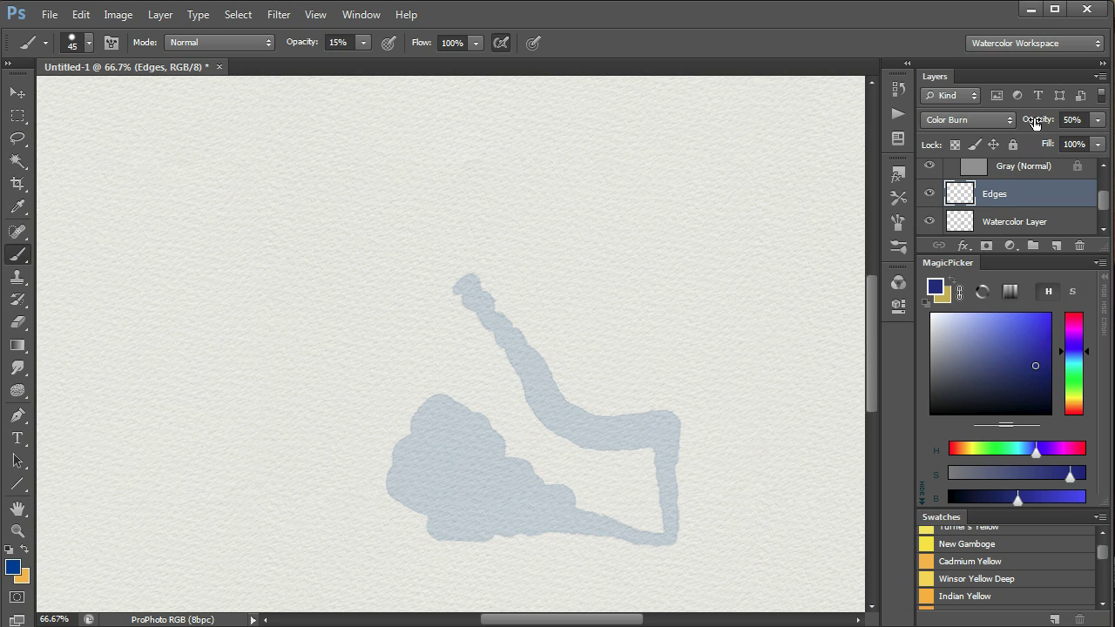
pyautogui.moveTo(1037, 122); pyautogui.dragTo(1110, 125)
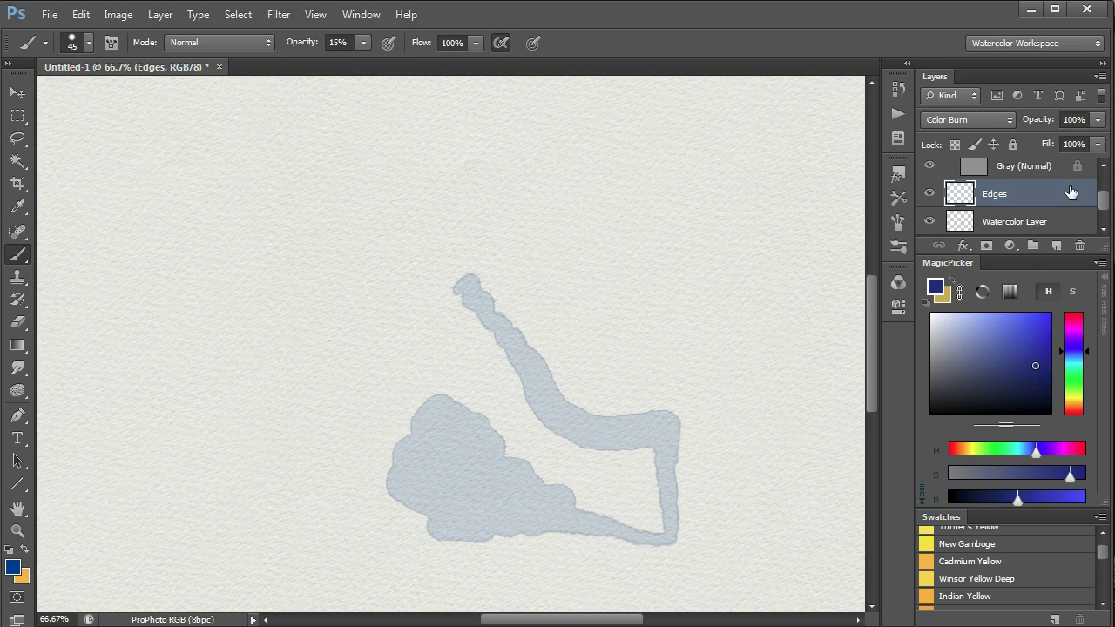
pyautogui.click(929, 193)
pyautogui.click(930, 193)
pyautogui.press('F2')
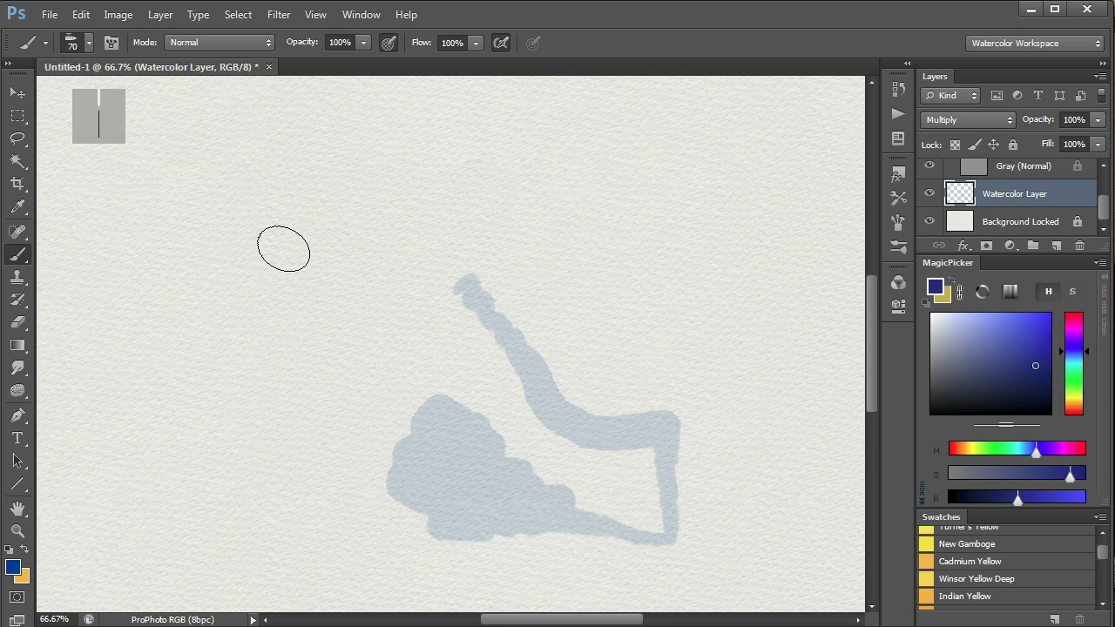
# Paint a layered blue wash at left and a pale upper-right wash with a darker centre.
pyautogui.moveTo(277, 234)
pyautogui.mouseDown()
pyautogui.moveTo(272, 262)
pyautogui.moveTo(290, 248)
pyautogui.moveTo(314, 263)
pyautogui.moveTo(378, 231)
pyautogui.moveTo(366, 243)
pyautogui.moveTo(335, 220)
pyautogui.moveTo(315, 252)
pyautogui.moveTo(317, 283)
pyautogui.moveTo(336, 285)
pyautogui.moveTo(308, 336)
pyautogui.moveTo(325, 337)
pyautogui.moveTo(312, 365)
pyautogui.moveTo(298, 313)
pyautogui.moveTo(278, 394)
pyautogui.moveTo(295, 403)
pyautogui.moveTo(363, 394)
pyautogui.moveTo(398, 337)
pyautogui.moveTo(388, 326)
pyautogui.moveTo(362, 356)
pyautogui.moveTo(359, 315)
pyautogui.moveTo(297, 349)
pyautogui.moveTo(241, 309)
pyautogui.moveTo(264, 266)
pyautogui.moveTo(243, 346)
pyautogui.moveTo(247, 386)
pyautogui.moveTo(239, 406)
pyautogui.moveTo(264, 308)
pyautogui.moveTo(237, 322)
pyautogui.moveTo(206, 425)
pyautogui.moveTo(212, 483)
pyautogui.moveTo(272, 429)
pyautogui.moveTo(244, 490)
pyautogui.moveTo(242, 411)
pyautogui.moveTo(256, 478)
pyautogui.moveTo(308, 427)
pyautogui.moveTo(286, 481)
pyautogui.moveTo(305, 498)
pyautogui.moveTo(330, 490)
pyautogui.moveTo(325, 514)
pyautogui.moveTo(344, 434)
pyautogui.moveTo(289, 445)
pyautogui.moveTo(288, 485)
pyautogui.moveTo(257, 387)
pyautogui.moveTo(263, 363)
pyautogui.moveTo(256, 415)
pyautogui.moveTo(285, 439)
pyautogui.moveTo(345, 308)
pyautogui.mouseUp()
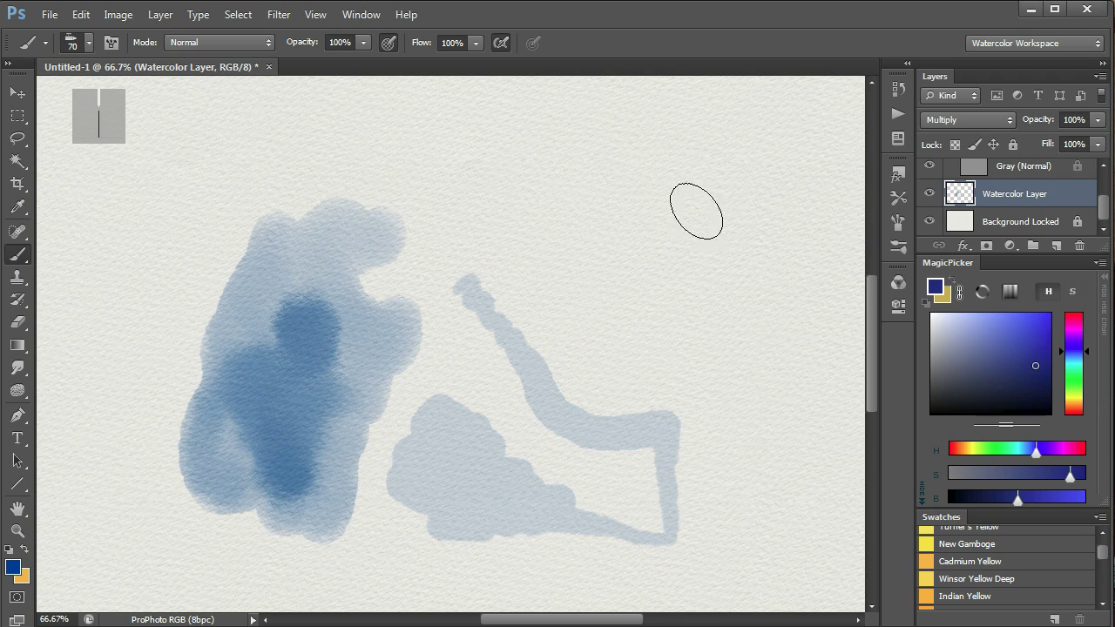
pyautogui.moveTo(667, 200)
pyautogui.mouseDown()
pyautogui.moveTo(658, 229)
pyautogui.moveTo(694, 210)
pyautogui.moveTo(635, 290)
pyautogui.moveTo(730, 224)
pyautogui.moveTo(667, 295)
pyautogui.moveTo(706, 294)
pyautogui.moveTo(758, 269)
pyautogui.moveTo(735, 309)
pyautogui.moveTo(785, 218)
pyautogui.moveTo(727, 212)
pyautogui.moveTo(688, 173)
pyautogui.moveTo(585, 228)
pyautogui.moveTo(622, 244)
pyautogui.moveTo(640, 327)
pyautogui.moveTo(655, 344)
pyautogui.moveTo(725, 306)
pyautogui.mouseUp()
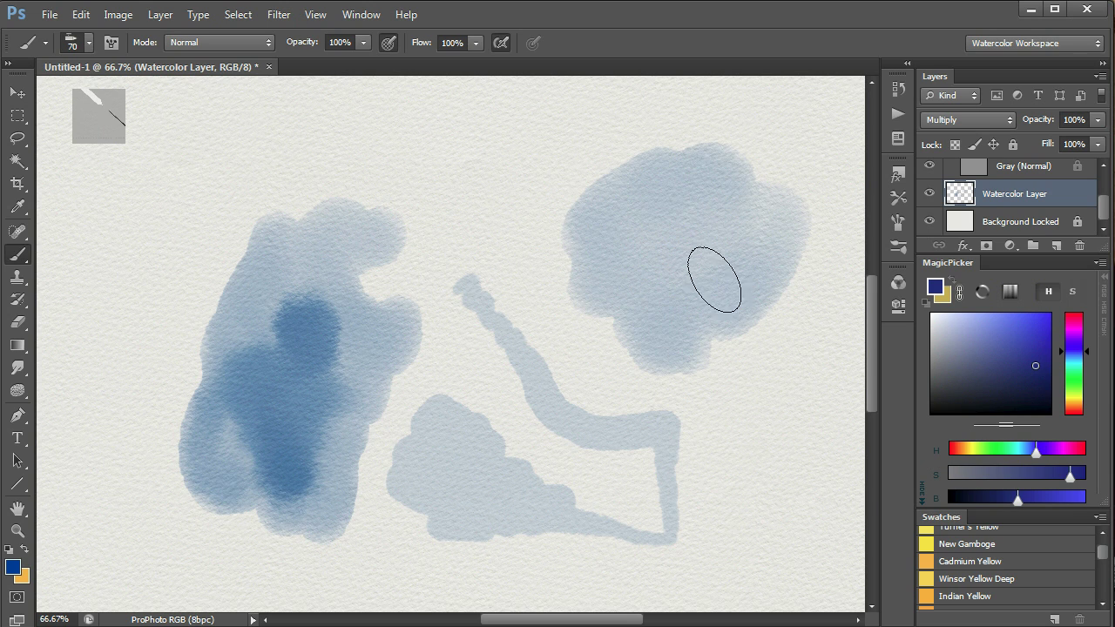
pyautogui.moveTo(689, 232)
pyautogui.mouseDown()
pyautogui.moveTo(674, 254)
pyautogui.moveTo(689, 252)
pyautogui.mouseUp()
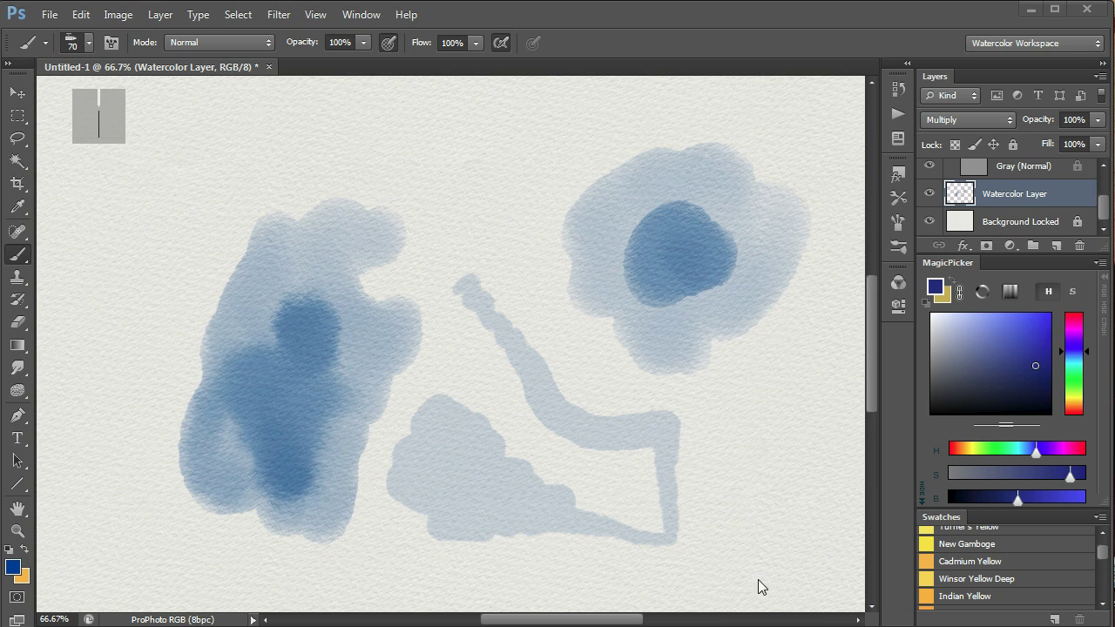
# Select the Smudge Fade preset and enlarge it to size 40.
pyautogui.click(46, 44)
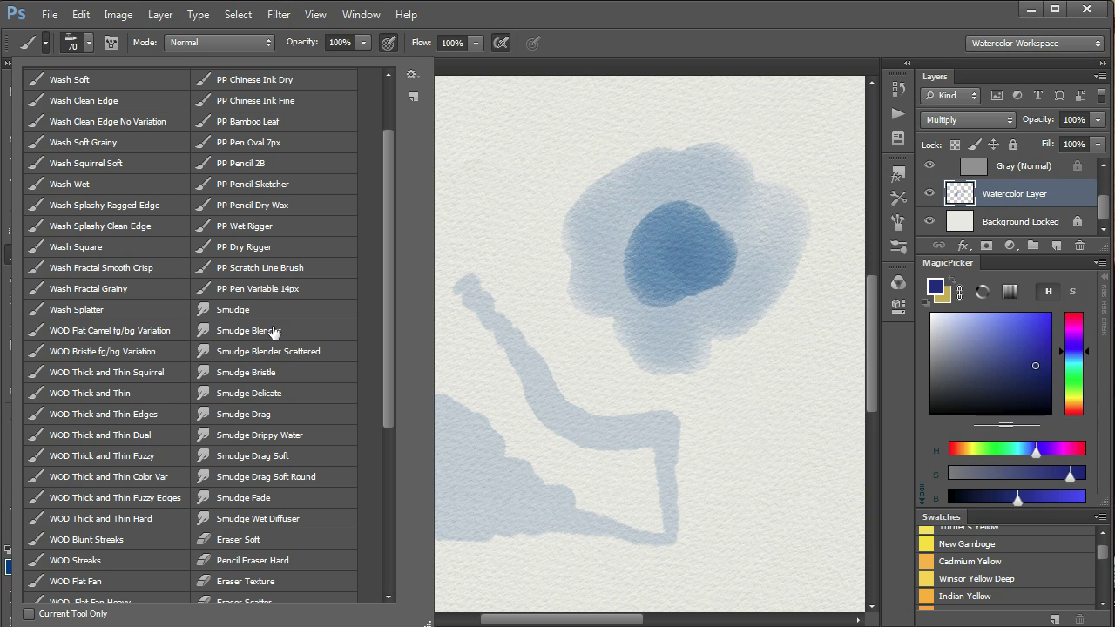
pyautogui.click(258, 502)
pyautogui.click(659, 321)
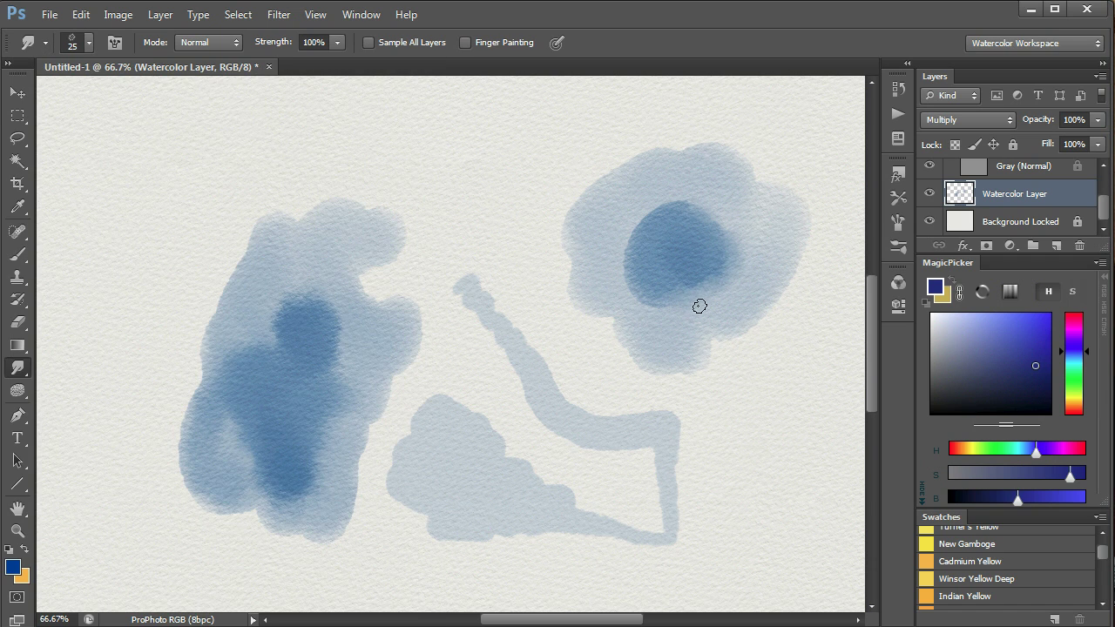
pyautogui.press(']')
pyautogui.press(']')
# Smear the dark patches in the upper-right and left washes into the surrounding paint.
pyautogui.moveTo(641, 296)
pyautogui.mouseDown()
pyautogui.moveTo(629, 253)
pyautogui.moveTo(652, 243)
pyautogui.mouseUp()
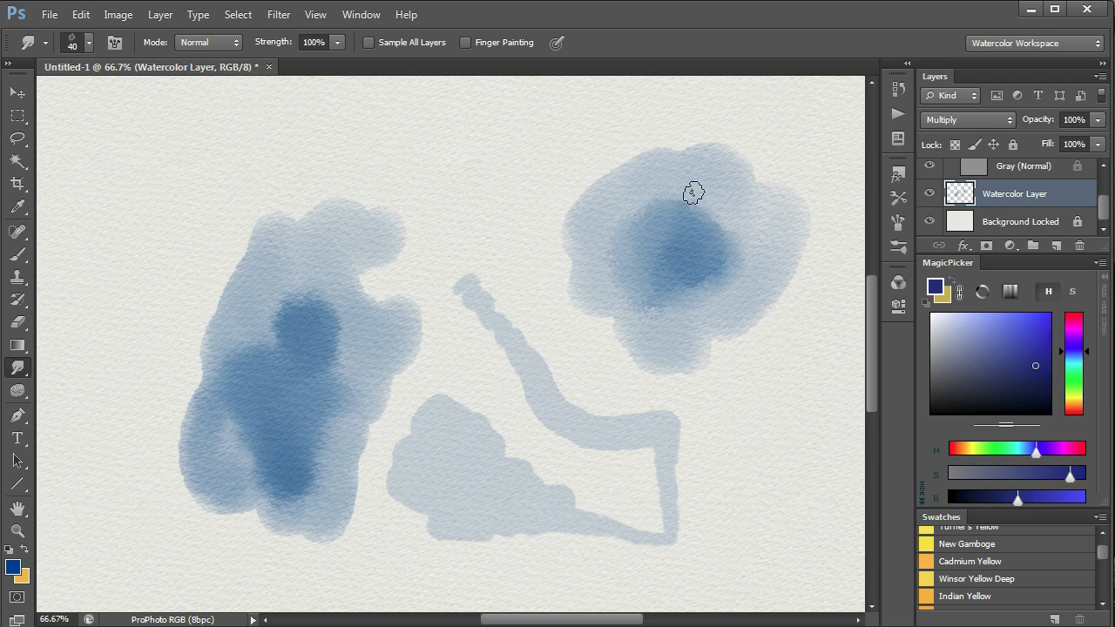
pyautogui.moveTo(691, 192)
pyautogui.mouseDown()
pyautogui.moveTo(725, 256)
pyautogui.moveTo(711, 256)
pyautogui.moveTo(734, 212)
pyautogui.moveTo(742, 250)
pyautogui.mouseUp()
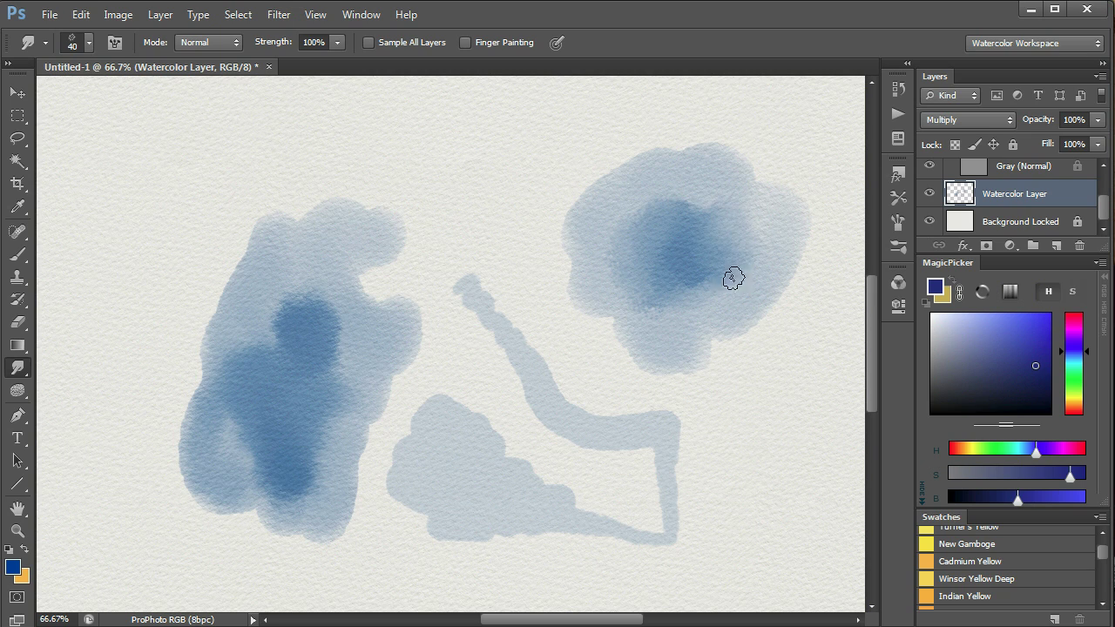
pyautogui.moveTo(341, 368)
pyautogui.mouseDown()
pyautogui.moveTo(323, 303)
pyautogui.moveTo(243, 342)
pyautogui.moveTo(283, 340)
pyautogui.moveTo(331, 368)
pyautogui.moveTo(340, 329)
pyautogui.moveTo(342, 385)
pyautogui.moveTo(316, 410)
pyautogui.moveTo(334, 443)
pyautogui.moveTo(357, 448)
pyautogui.mouseUp()
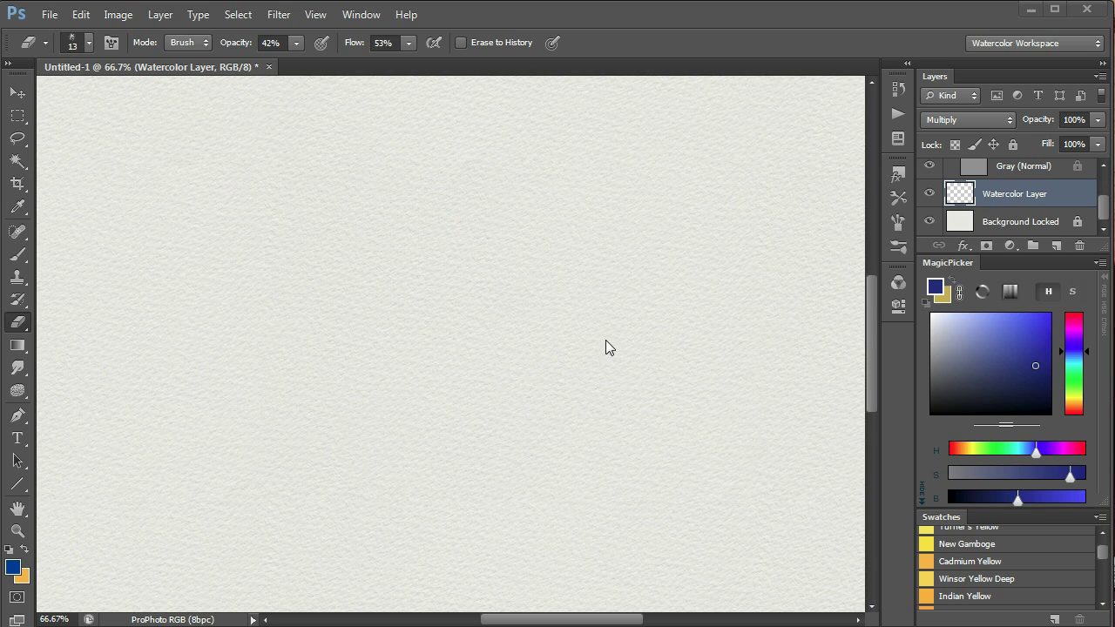
# Paint two blue watercolor blobs, one near the centre and one to the right.
pyautogui.press('b')
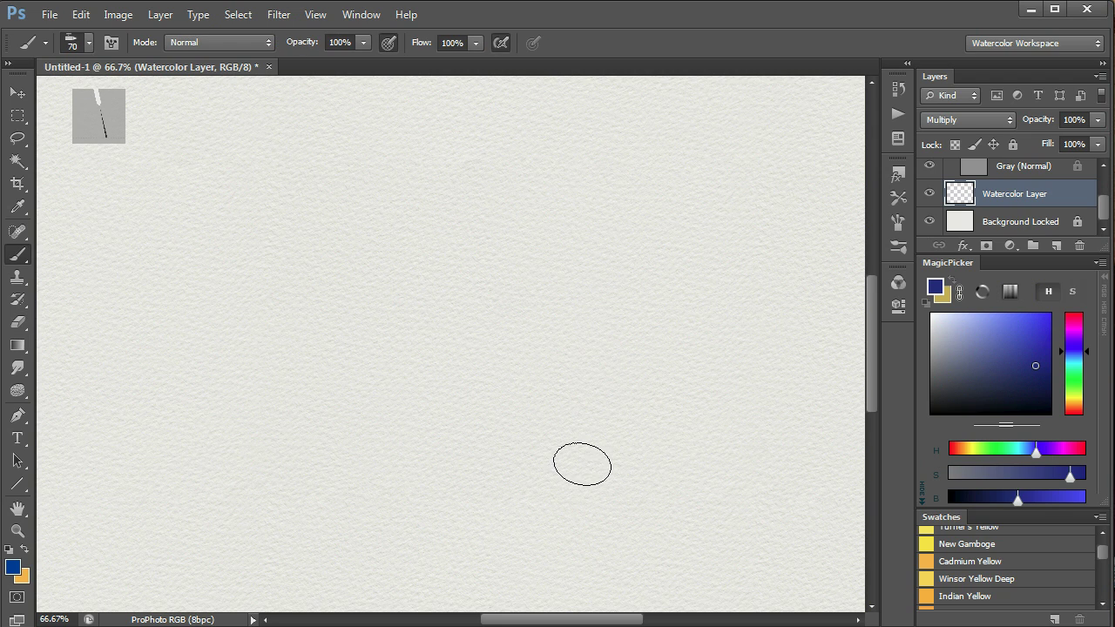
pyautogui.press('r')
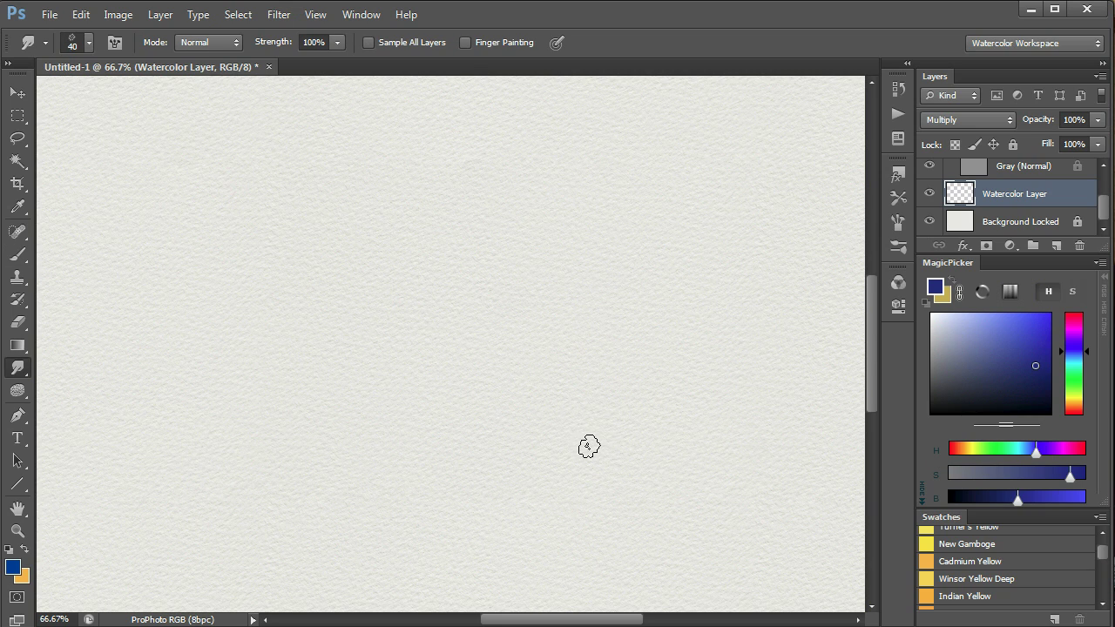
pyautogui.press('b')
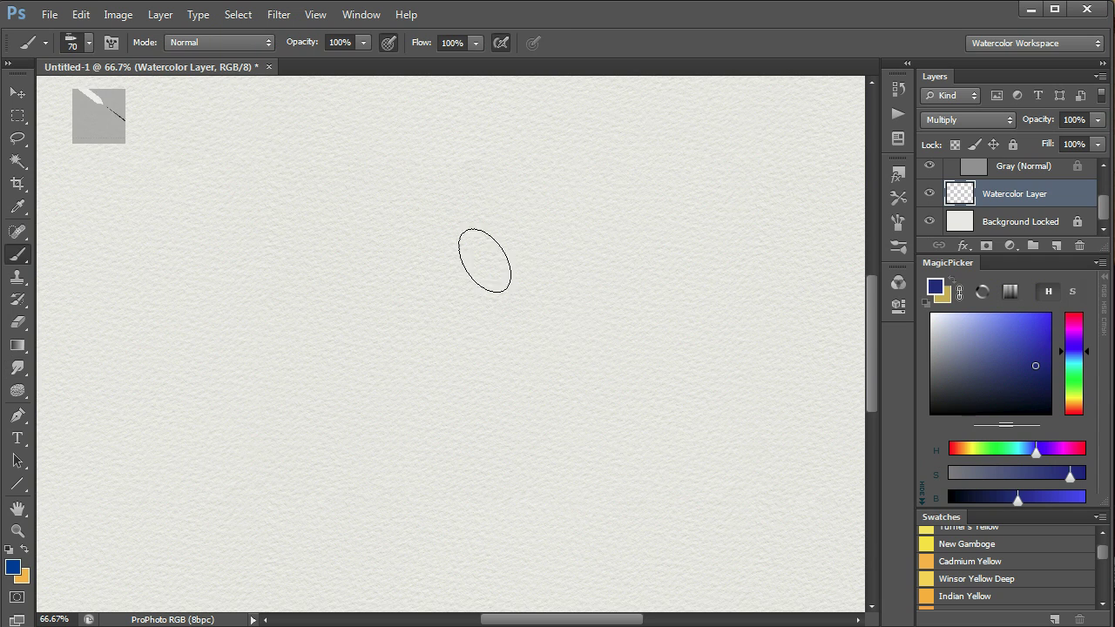
pyautogui.moveTo(485, 260)
pyautogui.mouseDown()
pyautogui.moveTo(466, 288)
pyautogui.moveTo(473, 311)
pyautogui.moveTo(549, 320)
pyautogui.moveTo(589, 303)
pyautogui.moveTo(566, 241)
pyautogui.moveTo(536, 215)
pyautogui.moveTo(630, 340)
pyautogui.moveTo(637, 318)
pyautogui.moveTo(549, 292)
pyautogui.moveTo(607, 347)
pyautogui.mouseUp()
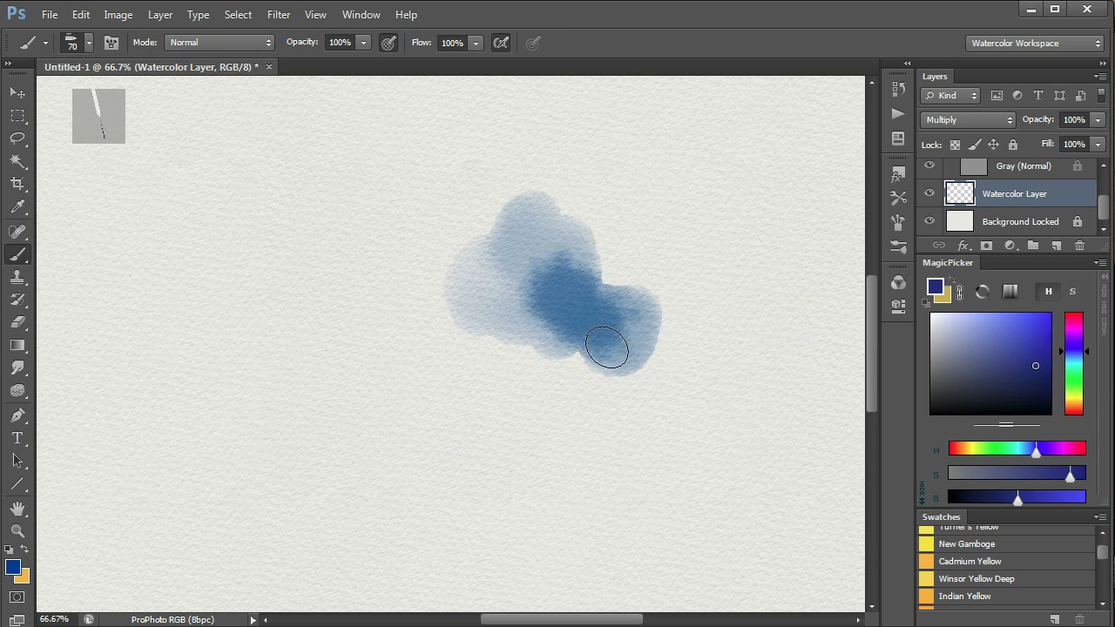
pyautogui.moveTo(747, 229)
pyautogui.mouseDown()
pyautogui.moveTo(750, 266)
pyautogui.moveTo(776, 300)
pyautogui.moveTo(793, 299)
pyautogui.moveTo(748, 256)
pyautogui.moveTo(779, 243)
pyautogui.moveTo(731, 296)
pyautogui.moveTo(709, 278)
pyautogui.moveTo(753, 310)
pyautogui.moveTo(780, 304)
pyautogui.moveTo(774, 260)
pyautogui.moveTo(811, 245)
pyautogui.moveTo(823, 253)
pyautogui.moveTo(795, 302)
pyautogui.moveTo(763, 321)
pyautogui.moveTo(714, 249)
pyautogui.mouseUp()
# Smudge the right blob's edge outward and bridge the blobs with a light wash above.
pyautogui.press('r')
pyautogui.moveTo(699, 288)
pyautogui.mouseDown()
pyautogui.moveTo(738, 238)
pyautogui.moveTo(741, 292)
pyautogui.moveTo(726, 316)
pyautogui.moveTo(643, 314)
pyautogui.moveTo(631, 323)
pyautogui.moveTo(671, 299)
pyautogui.moveTo(619, 311)
pyautogui.moveTo(579, 300)
pyautogui.moveTo(549, 259)
pyautogui.moveTo(577, 280)
pyautogui.moveTo(630, 289)
pyautogui.moveTo(556, 276)
pyautogui.moveTo(585, 299)
pyautogui.moveTo(631, 286)
pyautogui.mouseUp()
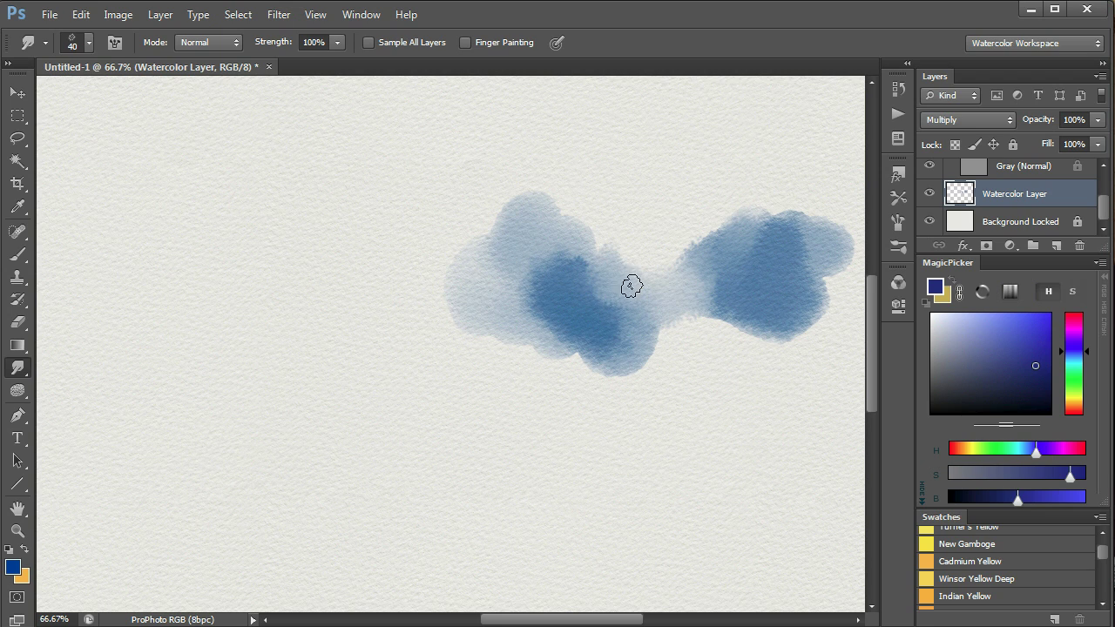
pyautogui.press('b')
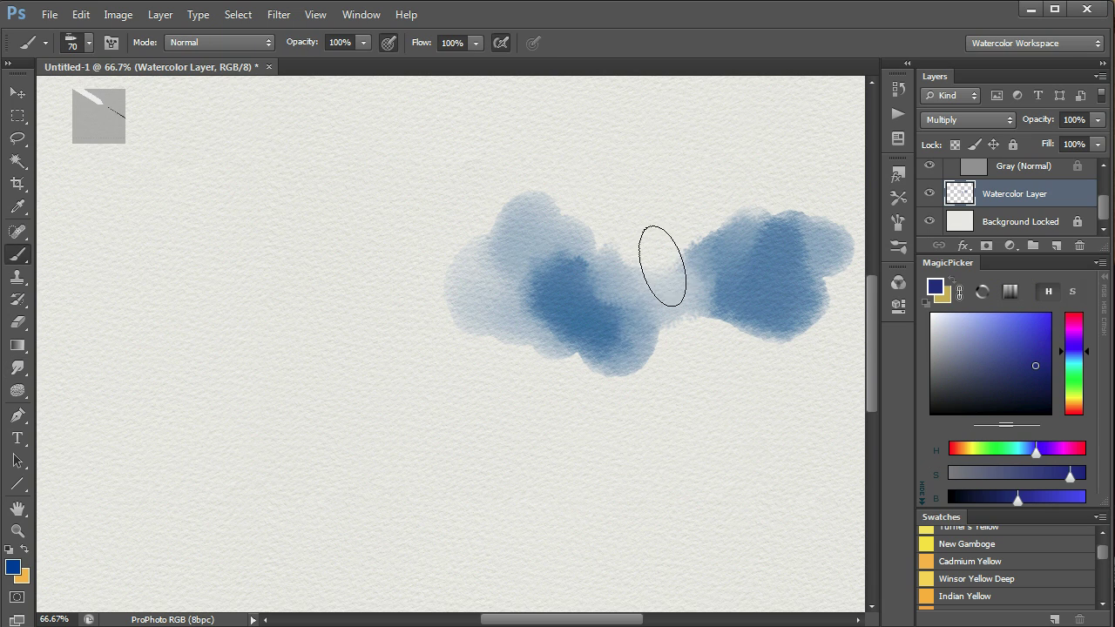
pyautogui.moveTo(641, 189)
pyautogui.mouseDown()
pyautogui.moveTo(709, 189)
pyautogui.moveTo(643, 184)
pyautogui.moveTo(624, 201)
pyautogui.moveTo(661, 214)
pyautogui.moveTo(718, 193)
pyautogui.moveTo(742, 200)
pyautogui.moveTo(720, 176)
pyautogui.moveTo(721, 285)
pyautogui.moveTo(711, 251)
pyautogui.moveTo(748, 261)
pyautogui.moveTo(764, 208)
pyautogui.moveTo(787, 211)
pyautogui.moveTo(768, 272)
pyautogui.mouseUp()
pyautogui.press('r')
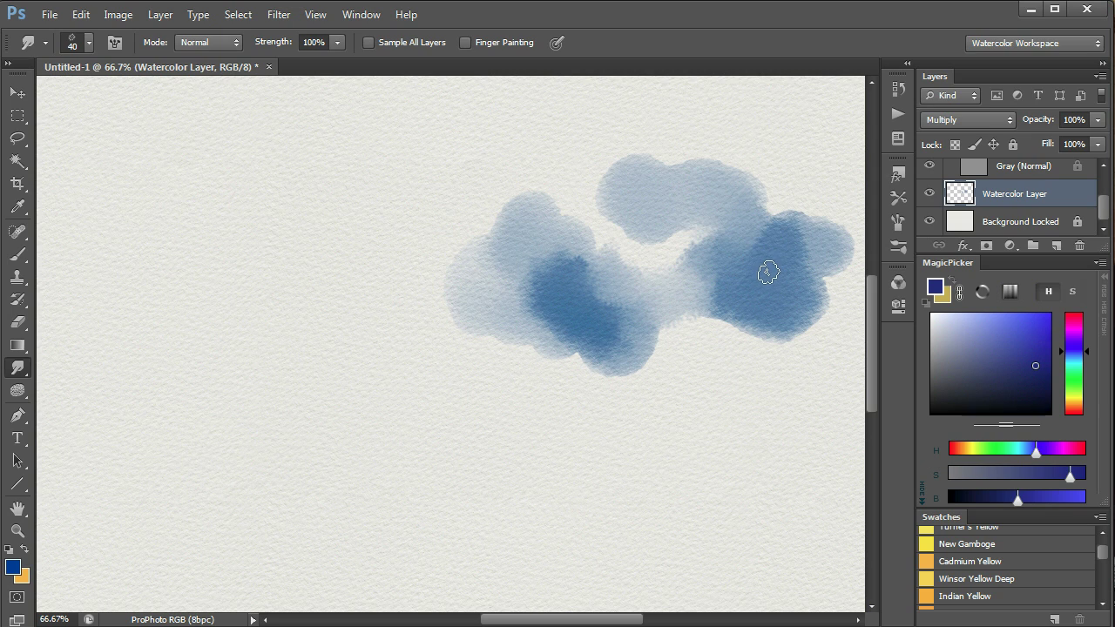
# Switch to the Eraser Scatter tool preset at 42% opacity and 53% flow.
pyautogui.click(44, 47)
pyautogui.click(256, 396)
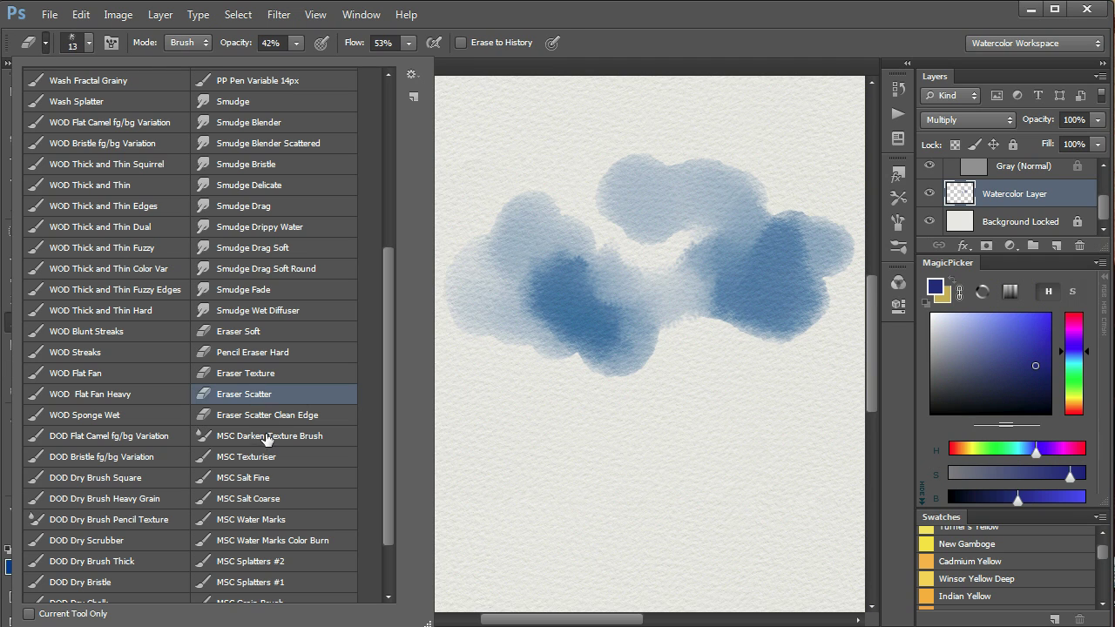
pyautogui.click(533, 399)
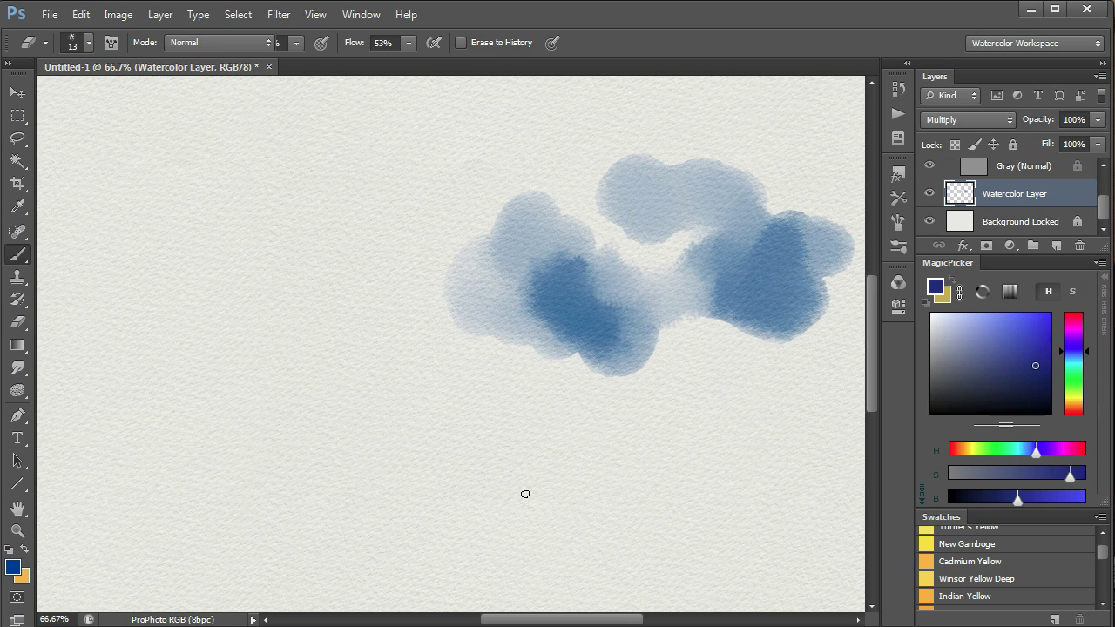
# Paint a new blue blob below the cloud cluster.
pyautogui.press('b')
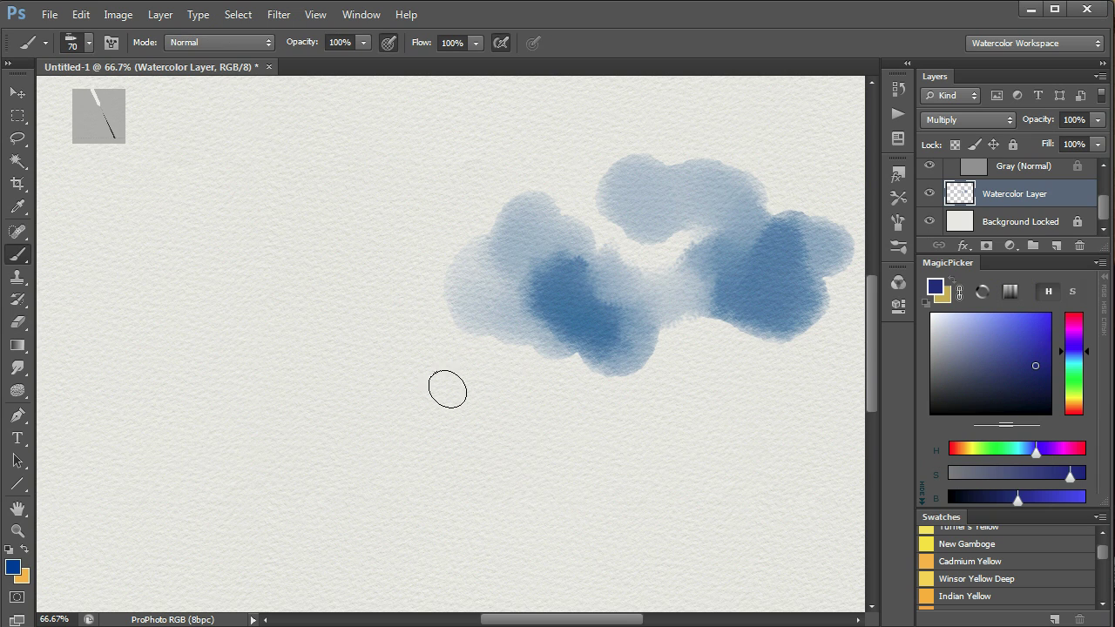
pyautogui.moveTo(447, 389)
pyautogui.mouseDown()
pyautogui.moveTo(503, 445)
pyautogui.moveTo(465, 386)
pyautogui.moveTo(503, 458)
pyautogui.moveTo(525, 468)
pyautogui.moveTo(533, 427)
pyautogui.moveTo(522, 457)
pyautogui.mouseUp()
pyautogui.press('r')
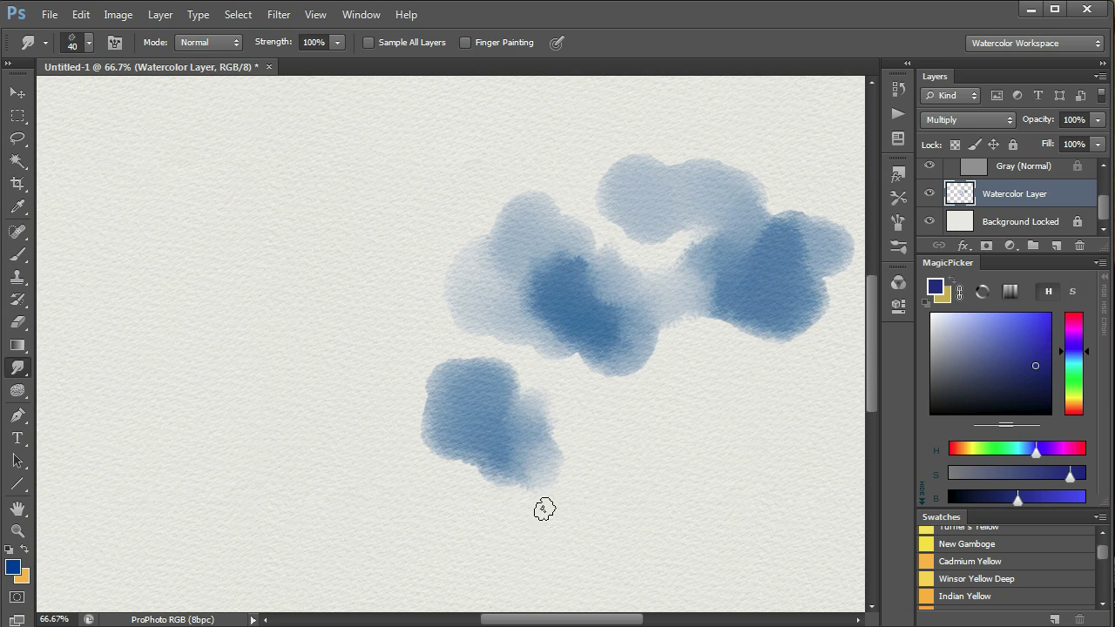
# Erase to lighten the lower and middle blobs and their join, then smudge the dark paint upward.
pyautogui.press('e')
pyautogui.moveTo(491, 389)
pyautogui.mouseDown()
pyautogui.moveTo(525, 394)
pyautogui.moveTo(510, 368)
pyautogui.mouseUp()
pyautogui.moveTo(533, 421); pyautogui.dragTo(539, 416)
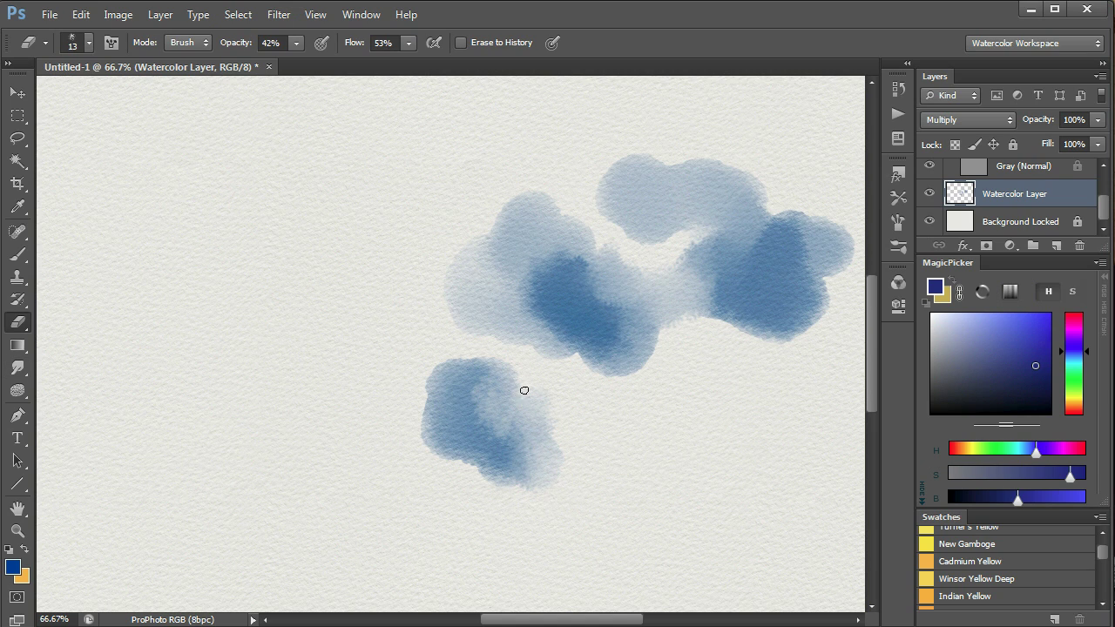
pyautogui.moveTo(633, 276)
pyautogui.mouseDown()
pyautogui.moveTo(601, 296)
pyautogui.moveTo(579, 258)
pyautogui.mouseUp()
pyautogui.moveTo(619, 305)
pyautogui.mouseDown()
pyautogui.moveTo(570, 294)
pyautogui.moveTo(594, 321)
pyautogui.moveTo(578, 274)
pyautogui.moveTo(581, 320)
pyautogui.moveTo(562, 306)
pyautogui.moveTo(613, 278)
pyautogui.mouseUp()
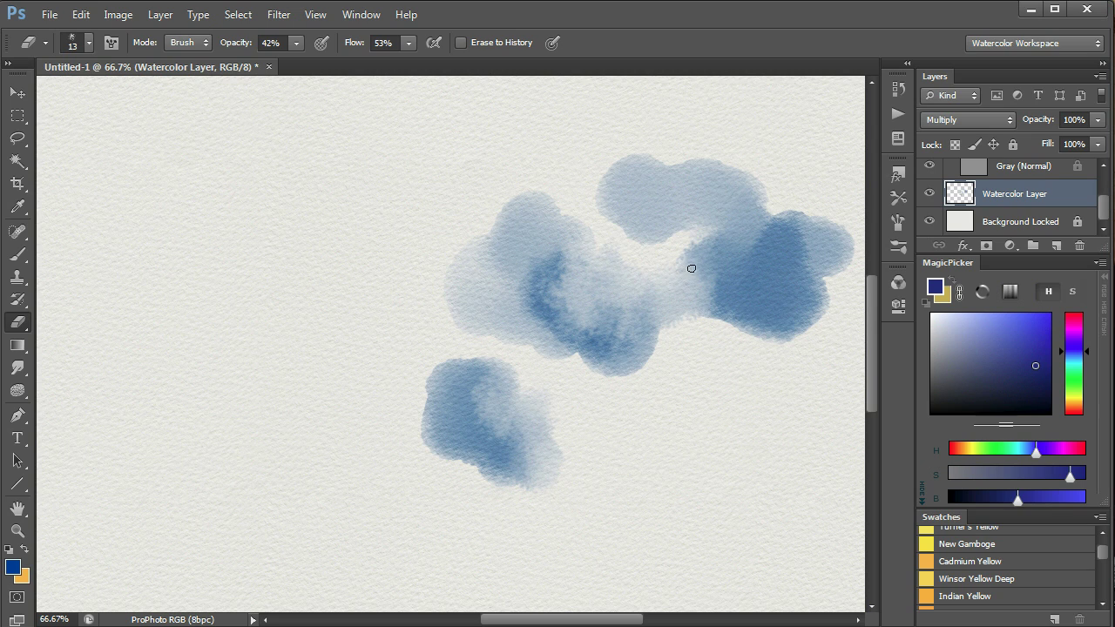
pyautogui.moveTo(691, 268)
pyautogui.mouseDown()
pyautogui.moveTo(710, 246)
pyautogui.moveTo(746, 284)
pyautogui.mouseUp()
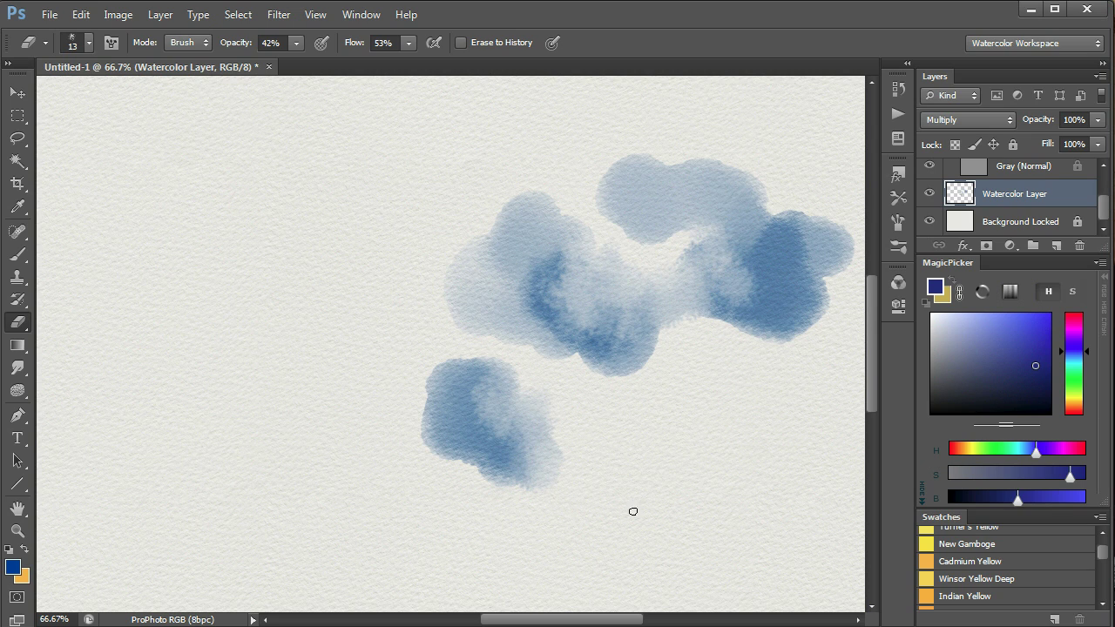
pyautogui.press('r')
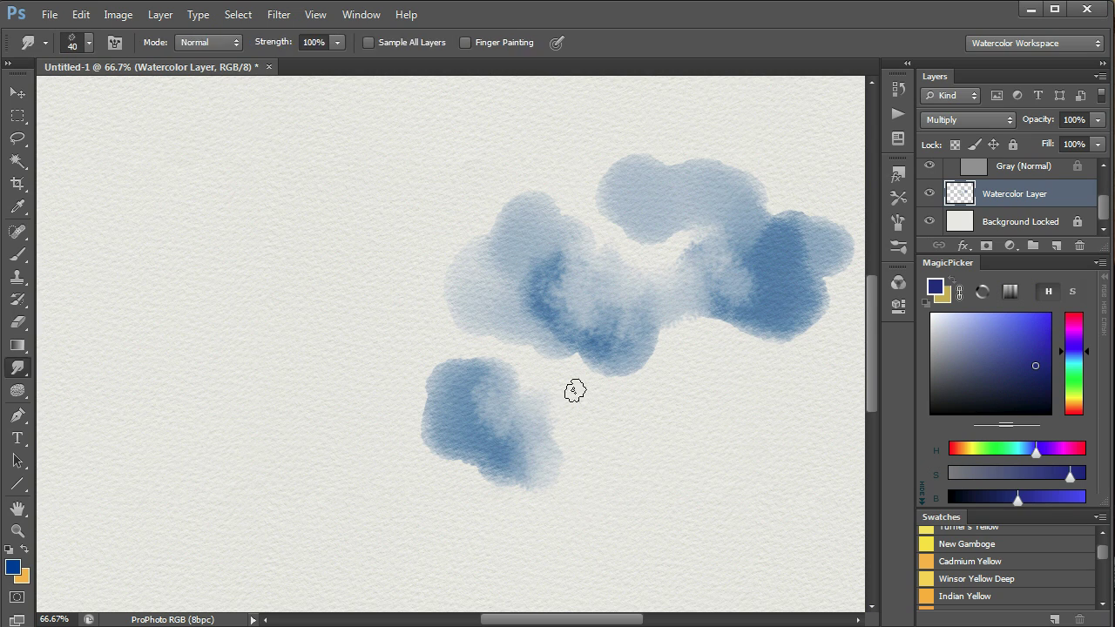
pyautogui.moveTo(571, 308)
pyautogui.mouseDown()
pyautogui.moveTo(601, 322)
pyautogui.moveTo(609, 308)
pyautogui.moveTo(562, 296)
pyautogui.moveTo(546, 319)
pyautogui.moveTo(525, 289)
pyautogui.moveTo(571, 341)
pyautogui.moveTo(554, 307)
pyautogui.moveTo(601, 334)
pyautogui.moveTo(575, 260)
pyautogui.moveTo(606, 322)
pyautogui.mouseUp()
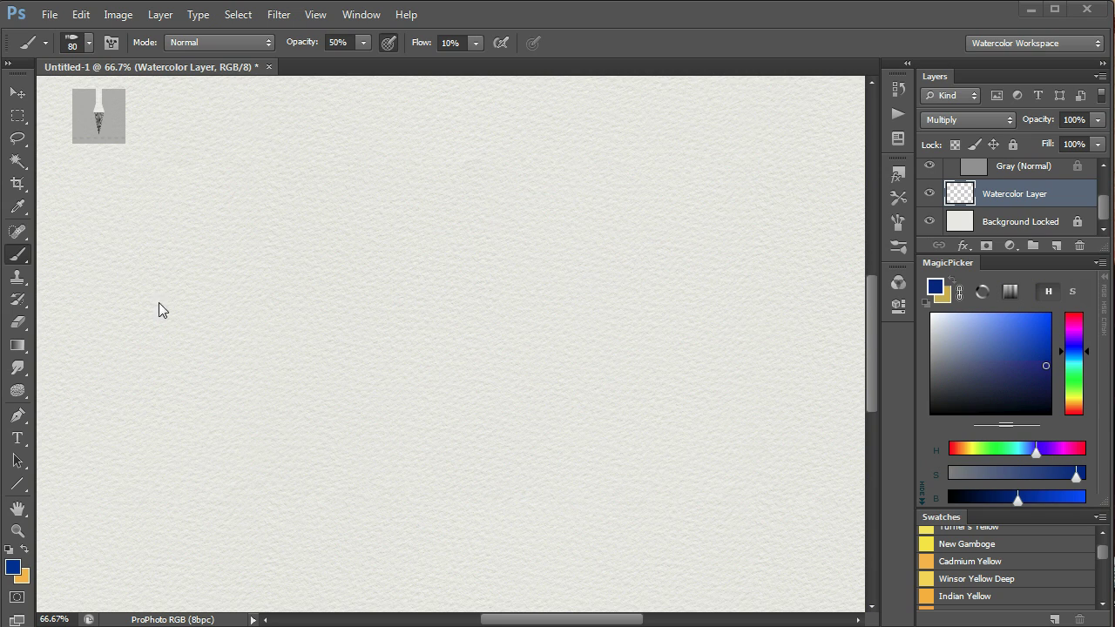
# Choose the Wash Squirrel Soft preset and paint a small pale blue wash.
pyautogui.click(45, 42)
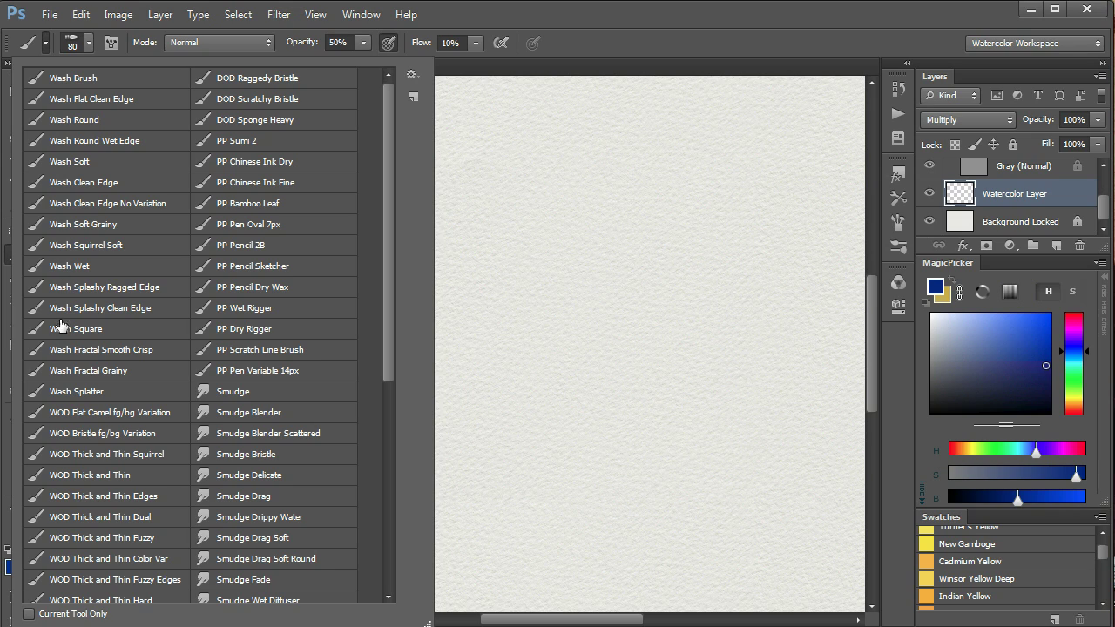
pyautogui.click(88, 248)
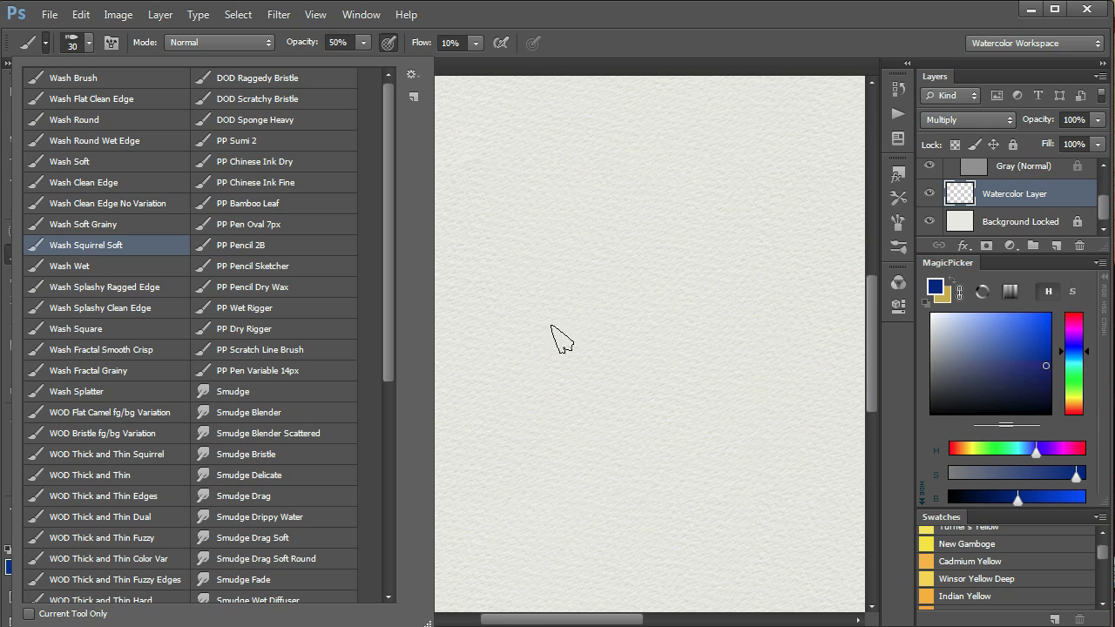
pyautogui.click(576, 276)
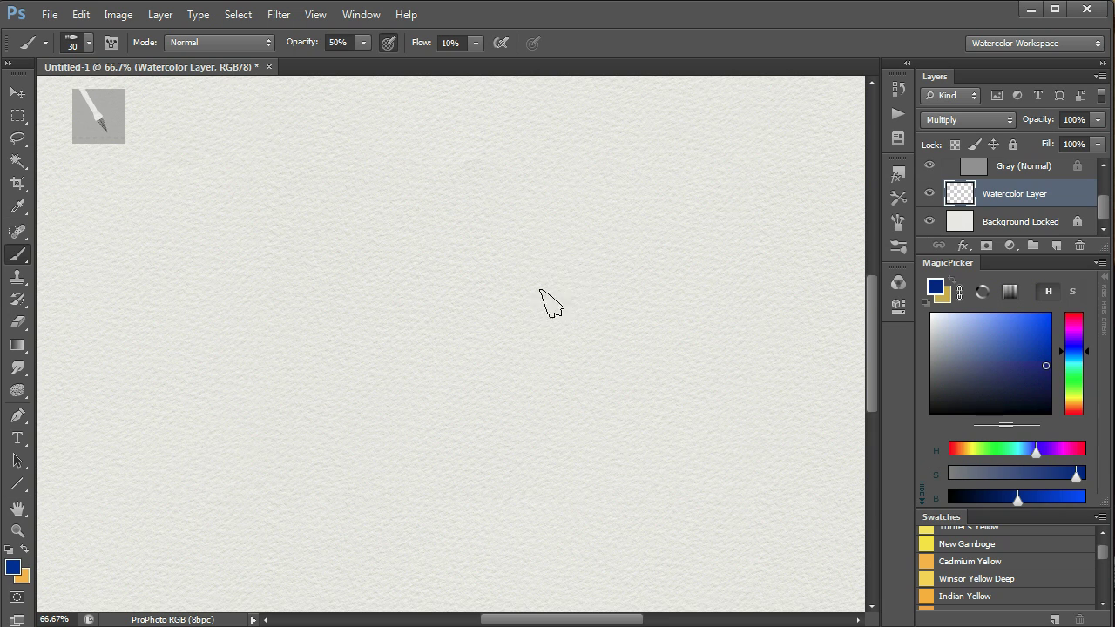
pyautogui.moveTo(540, 289)
pyautogui.mouseDown()
pyautogui.moveTo(584, 323)
pyautogui.moveTo(600, 287)
pyautogui.moveTo(579, 268)
pyautogui.moveTo(564, 277)
pyautogui.mouseUp()
# Enlarge the brush and paint a large pale blue wash left of the first.
pyautogui.rightClick(547, 164)
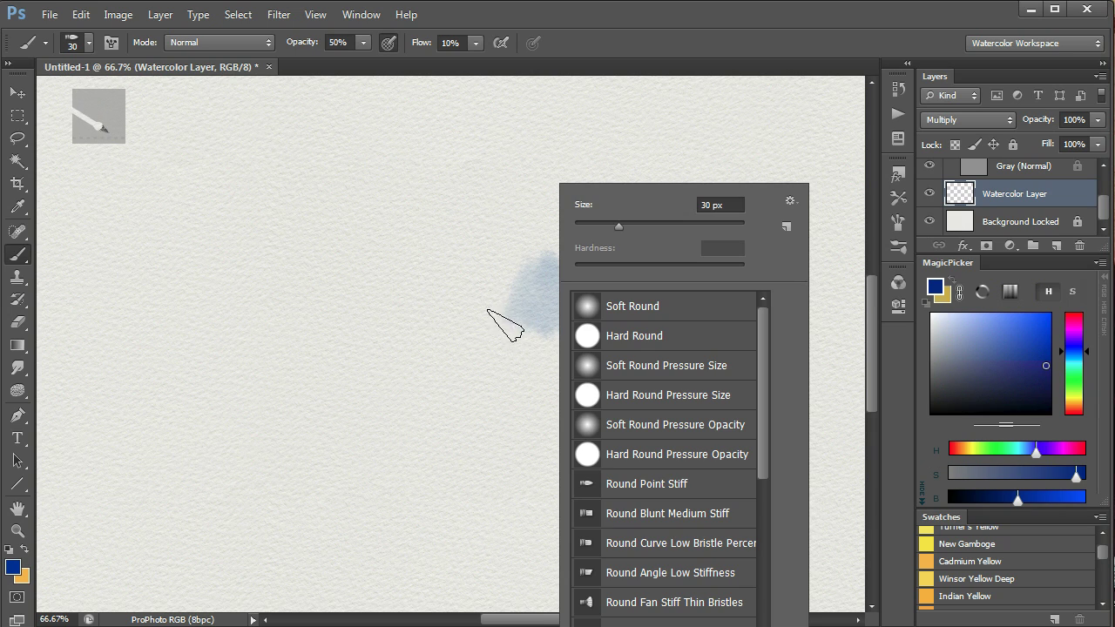
pyautogui.click(454, 310)
pyautogui.press(']')
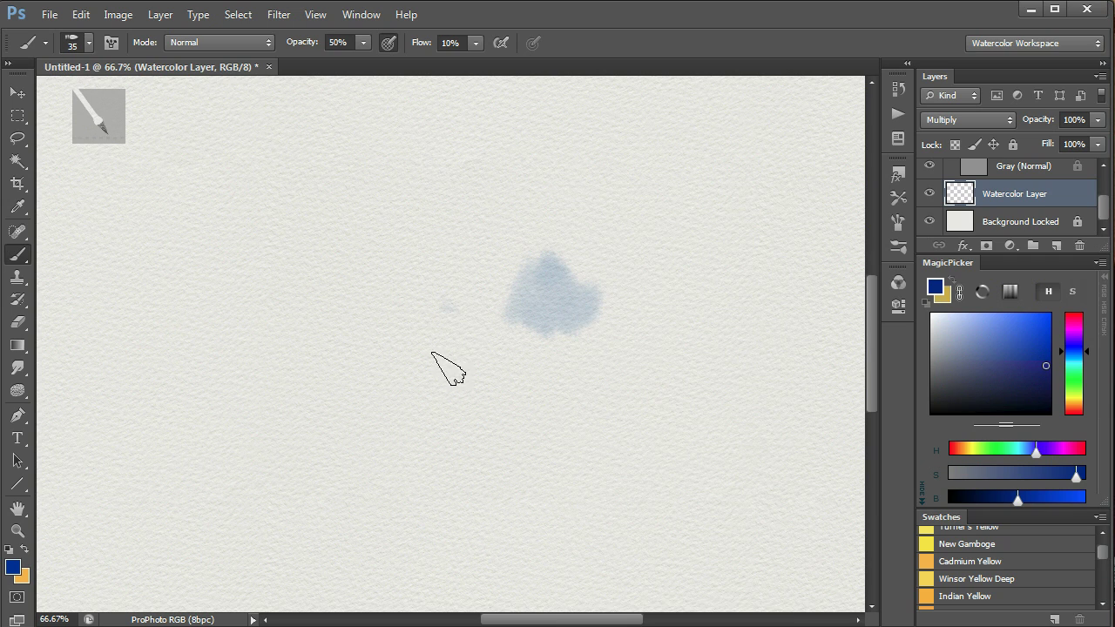
pyautogui.press(']')
pyautogui.press(']')
pyautogui.press(']')
pyautogui.press(']')
pyautogui.press(']')
pyautogui.press(']')
pyautogui.press(']')
pyautogui.moveTo(423, 251)
pyautogui.mouseDown()
pyautogui.moveTo(381, 349)
pyautogui.moveTo(385, 394)
pyautogui.moveTo(418, 321)
pyautogui.moveTo(410, 364)
pyautogui.moveTo(492, 254)
pyautogui.moveTo(365, 271)
pyautogui.moveTo(344, 291)
pyautogui.moveTo(342, 331)
pyautogui.moveTo(419, 361)
pyautogui.moveTo(435, 384)
pyautogui.moveTo(465, 295)
pyautogui.moveTo(434, 345)
pyautogui.moveTo(430, 312)
pyautogui.moveTo(415, 319)
pyautogui.moveTo(429, 345)
pyautogui.moveTo(468, 338)
pyautogui.moveTo(414, 384)
pyautogui.moveTo(433, 369)
pyautogui.moveTo(437, 389)
pyautogui.moveTo(463, 377)
pyautogui.mouseUp()
pyautogui.press('0')
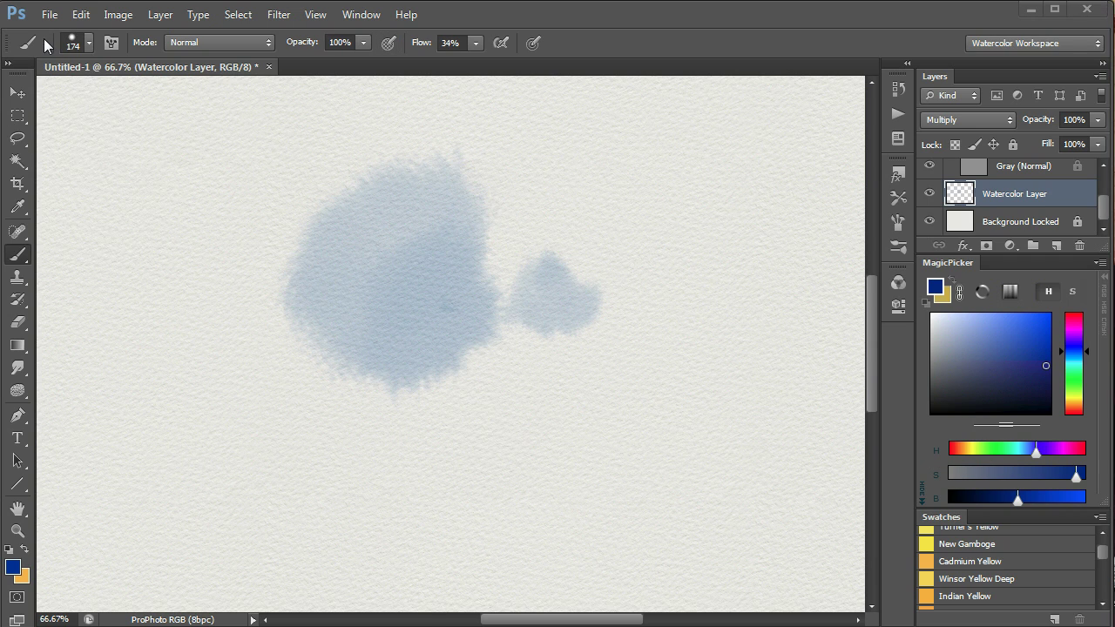
pyautogui.click(44, 44)
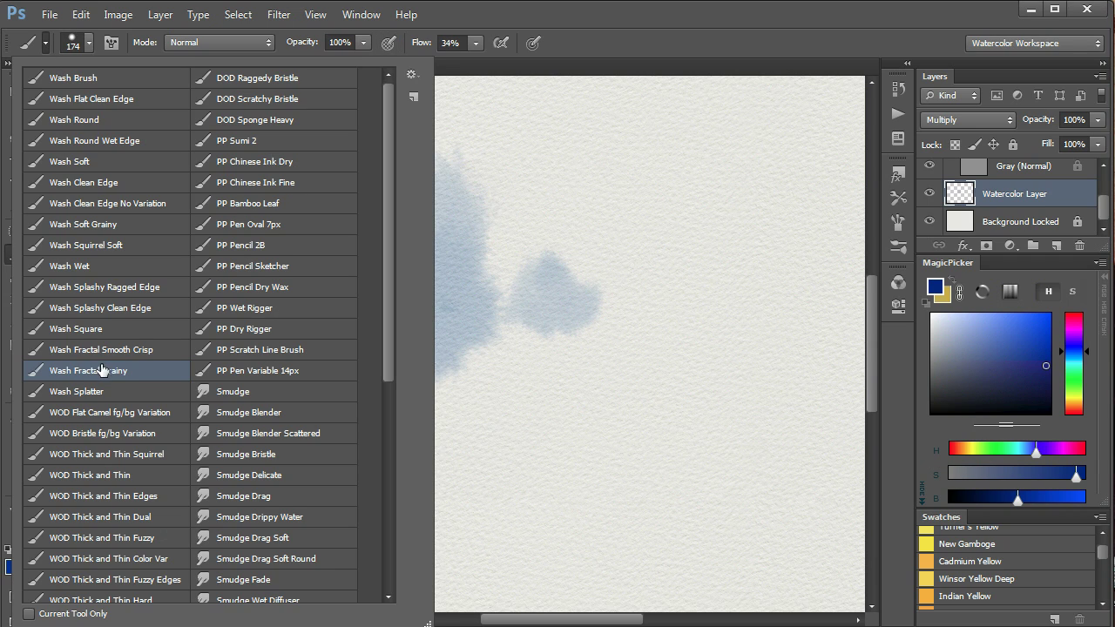
# Paint a dark blue Wash Fractal Grainy blob and a Wash Splatter patch below, then show brush settings.
pyautogui.click(696, 249)
pyautogui.moveTo(701, 252)
pyautogui.mouseDown()
pyautogui.moveTo(725, 317)
pyautogui.moveTo(756, 308)
pyautogui.moveTo(755, 274)
pyautogui.moveTo(689, 254)
pyautogui.moveTo(647, 266)
pyautogui.moveTo(673, 332)
pyautogui.moveTo(691, 360)
pyautogui.moveTo(737, 340)
pyautogui.moveTo(766, 279)
pyautogui.moveTo(720, 242)
pyautogui.moveTo(631, 255)
pyautogui.moveTo(636, 301)
pyautogui.moveTo(646, 331)
pyautogui.moveTo(660, 336)
pyautogui.moveTo(653, 355)
pyautogui.moveTo(678, 378)
pyautogui.moveTo(677, 404)
pyautogui.moveTo(776, 354)
pyautogui.moveTo(764, 332)
pyautogui.moveTo(732, 393)
pyautogui.mouseUp()
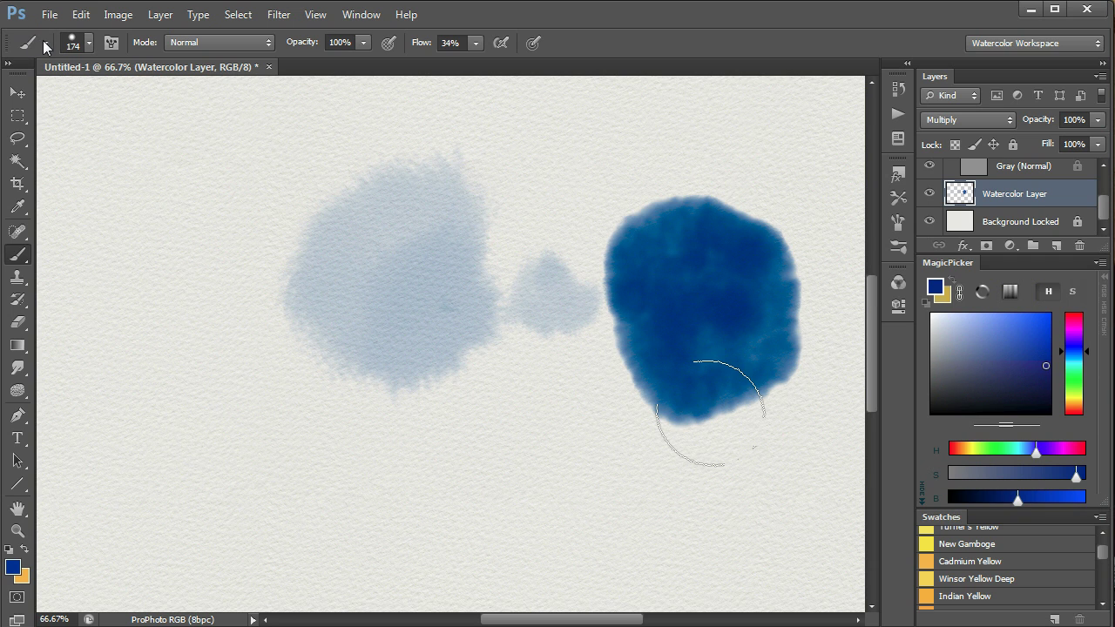
pyautogui.click(46, 43)
pyautogui.click(92, 394)
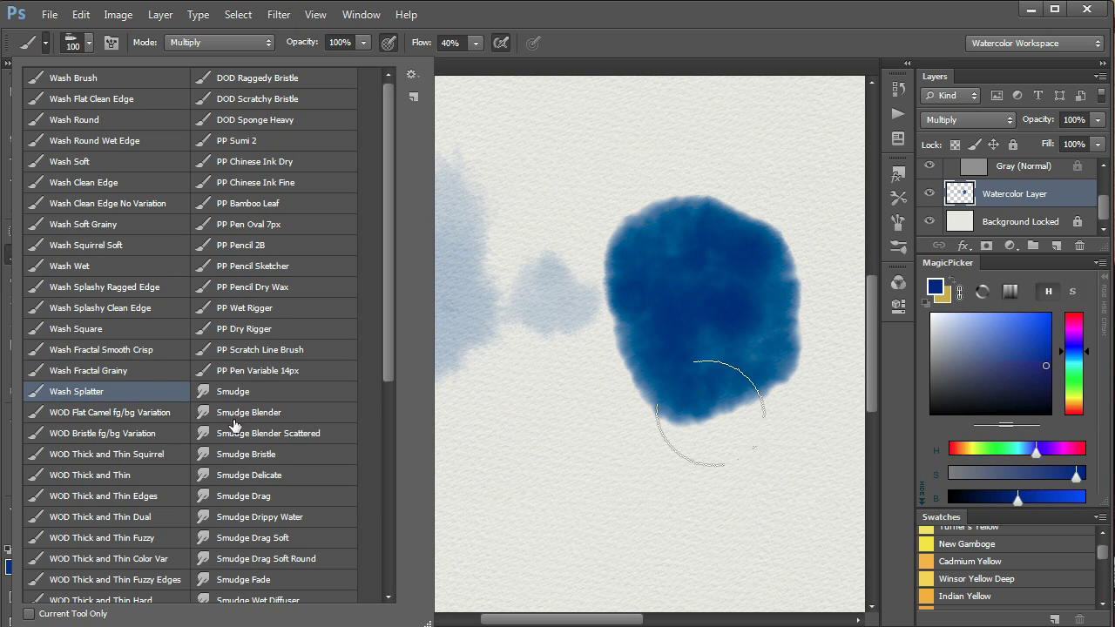
pyautogui.click(503, 453)
pyautogui.moveTo(505, 465)
pyautogui.mouseDown()
pyautogui.moveTo(544, 512)
pyautogui.moveTo(583, 485)
pyautogui.moveTo(582, 466)
pyautogui.moveTo(530, 464)
pyautogui.moveTo(428, 495)
pyautogui.moveTo(453, 528)
pyautogui.moveTo(548, 540)
pyautogui.moveTo(557, 524)
pyautogui.moveTo(484, 445)
pyautogui.moveTo(456, 438)
pyautogui.moveTo(459, 455)
pyautogui.moveTo(522, 439)
pyautogui.moveTo(573, 453)
pyautogui.moveTo(437, 496)
pyautogui.moveTo(396, 471)
pyautogui.moveTo(399, 458)
pyautogui.moveTo(475, 487)
pyautogui.moveTo(508, 471)
pyautogui.moveTo(608, 496)
pyautogui.moveTo(629, 518)
pyautogui.moveTo(583, 527)
pyautogui.moveTo(601, 497)
pyautogui.moveTo(643, 502)
pyautogui.moveTo(599, 465)
pyautogui.moveTo(612, 503)
pyautogui.moveTo(627, 502)
pyautogui.moveTo(597, 446)
pyautogui.moveTo(553, 411)
pyautogui.moveTo(516, 423)
pyautogui.moveTo(550, 403)
pyautogui.mouseUp()
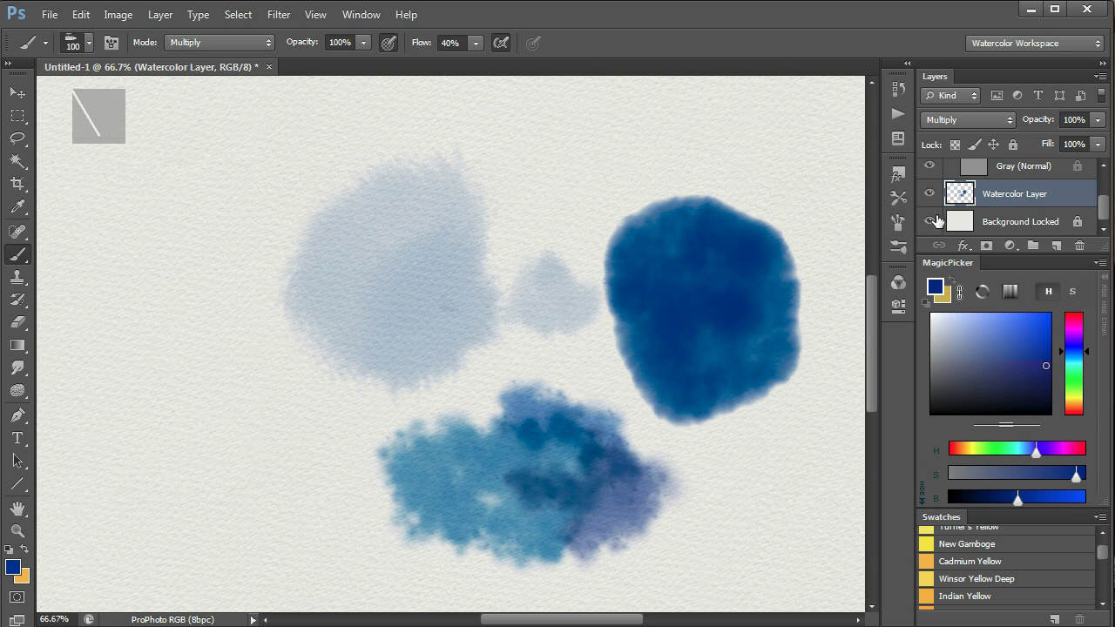
pyautogui.click(898, 222)
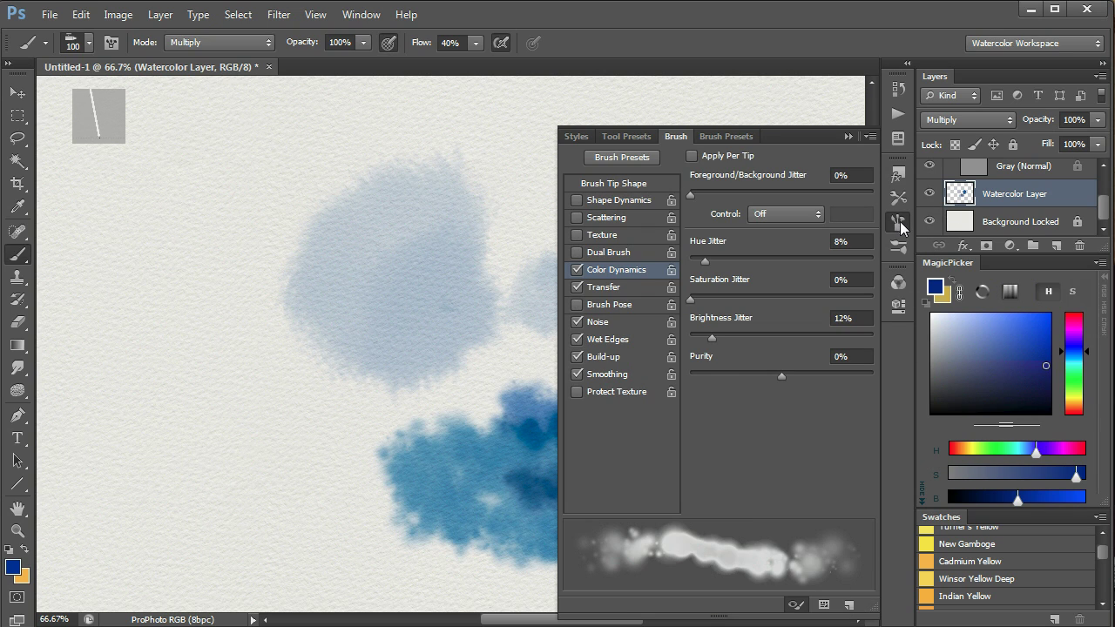
# Turn off Color Dynamics and paint a test stroke without colour variation.
pyautogui.click(577, 270)
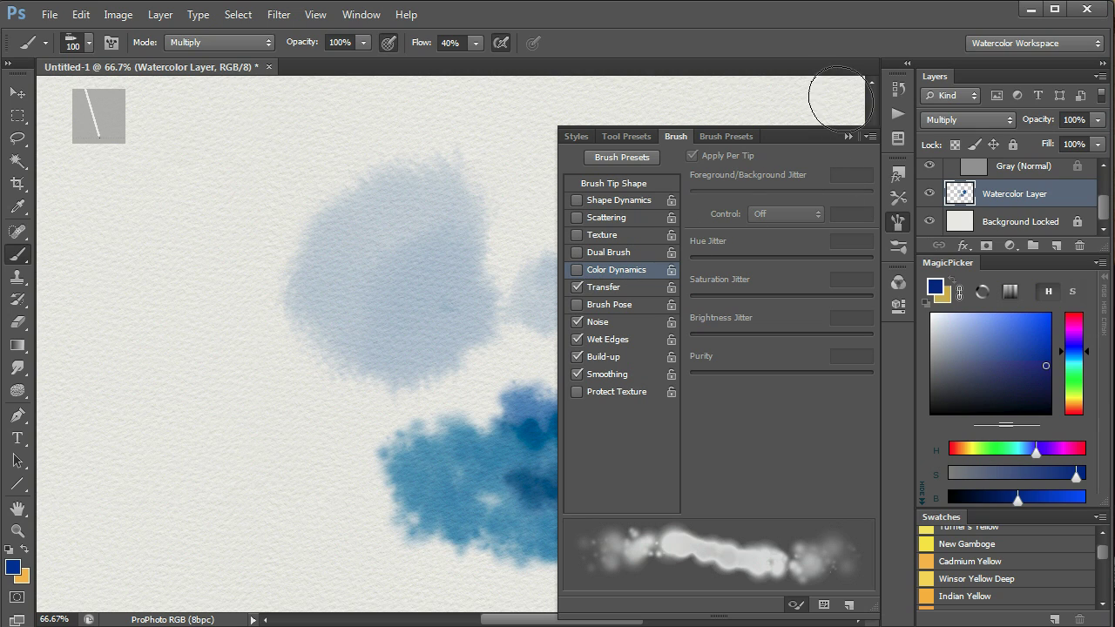
pyautogui.click(847, 136)
pyautogui.moveTo(249, 423)
pyautogui.mouseDown()
pyautogui.moveTo(281, 448)
pyautogui.moveTo(308, 451)
pyautogui.moveTo(324, 432)
pyautogui.moveTo(278, 422)
pyautogui.moveTo(238, 393)
pyautogui.moveTo(221, 427)
pyautogui.moveTo(257, 478)
pyautogui.moveTo(297, 487)
pyautogui.moveTo(331, 458)
pyautogui.moveTo(222, 462)
pyautogui.moveTo(214, 497)
pyautogui.moveTo(204, 453)
pyautogui.moveTo(243, 511)
pyautogui.moveTo(295, 503)
pyautogui.moveTo(317, 485)
pyautogui.moveTo(288, 503)
pyautogui.moveTo(264, 469)
pyautogui.moveTo(313, 449)
pyautogui.moveTo(305, 380)
pyautogui.moveTo(234, 367)
pyautogui.moveTo(200, 416)
pyautogui.moveTo(183, 385)
pyautogui.moveTo(221, 510)
pyautogui.moveTo(251, 459)
pyautogui.mouseUp()
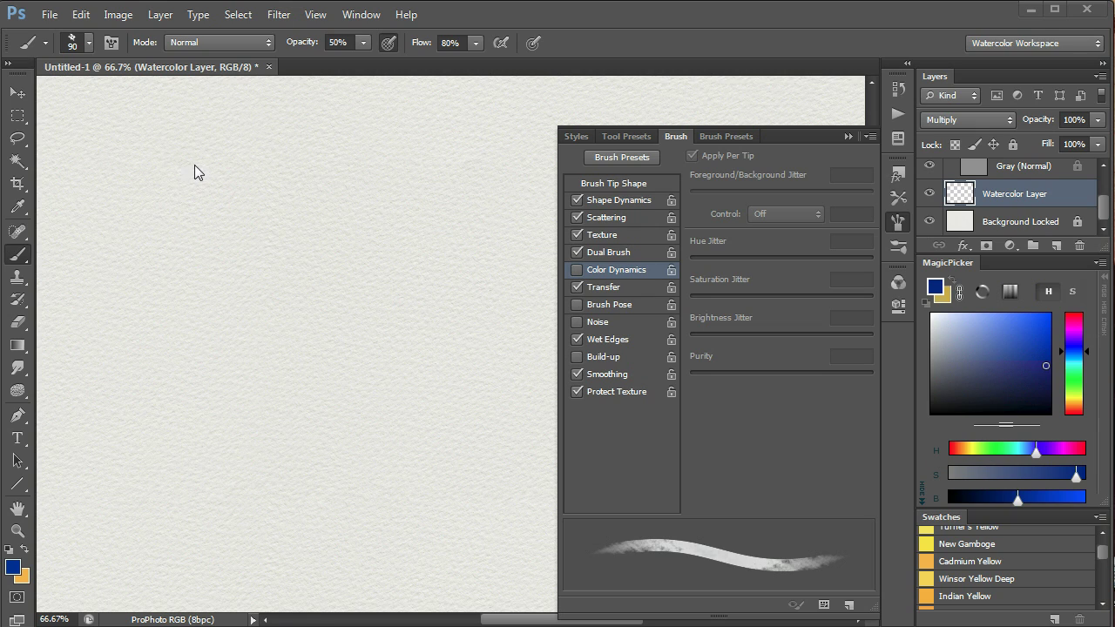
# Paint five test strokes, turning off Shape Dynamics, Scattering, Texture and Dual Brush one by one.
pyautogui.moveTo(130, 130)
pyautogui.mouseDown()
pyautogui.moveTo(145, 154)
pyautogui.moveTo(182, 161)
pyautogui.moveTo(186, 120)
pyautogui.moveTo(151, 119)
pyautogui.moveTo(130, 154)
pyautogui.moveTo(201, 153)
pyautogui.moveTo(217, 141)
pyautogui.moveTo(177, 131)
pyautogui.moveTo(146, 167)
pyautogui.moveTo(206, 181)
pyautogui.moveTo(229, 155)
pyautogui.mouseUp()
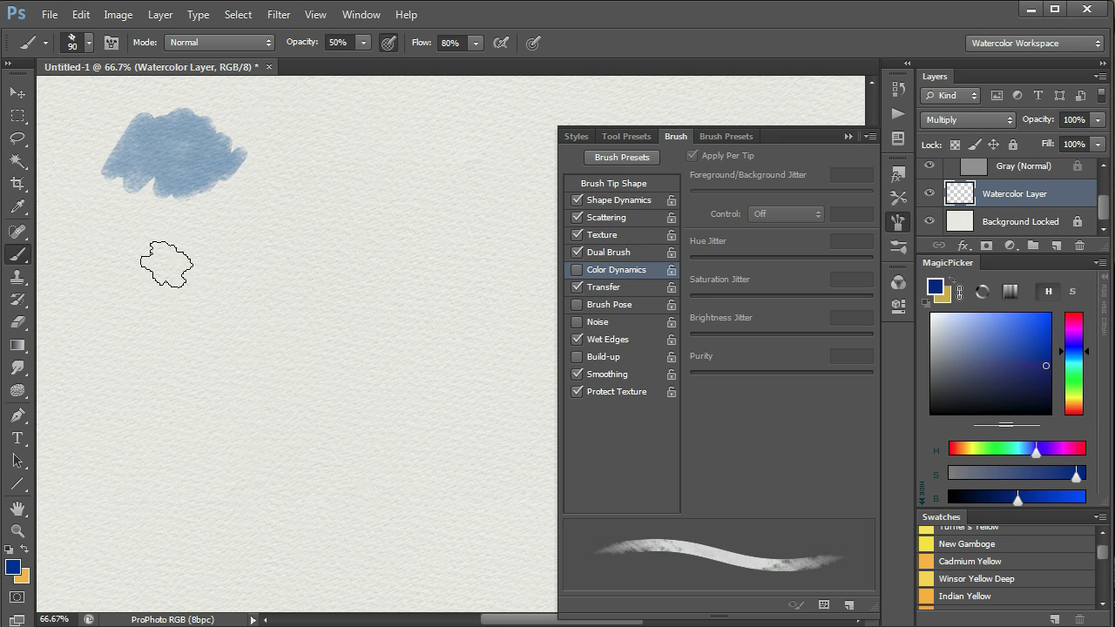
pyautogui.click(577, 199)
pyautogui.moveTo(316, 132)
pyautogui.mouseDown()
pyautogui.moveTo(301, 194)
pyautogui.moveTo(361, 150)
pyautogui.moveTo(336, 154)
pyautogui.moveTo(403, 155)
pyautogui.moveTo(383, 169)
pyautogui.moveTo(299, 167)
pyautogui.moveTo(403, 169)
pyautogui.moveTo(354, 135)
pyautogui.moveTo(375, 212)
pyautogui.mouseUp()
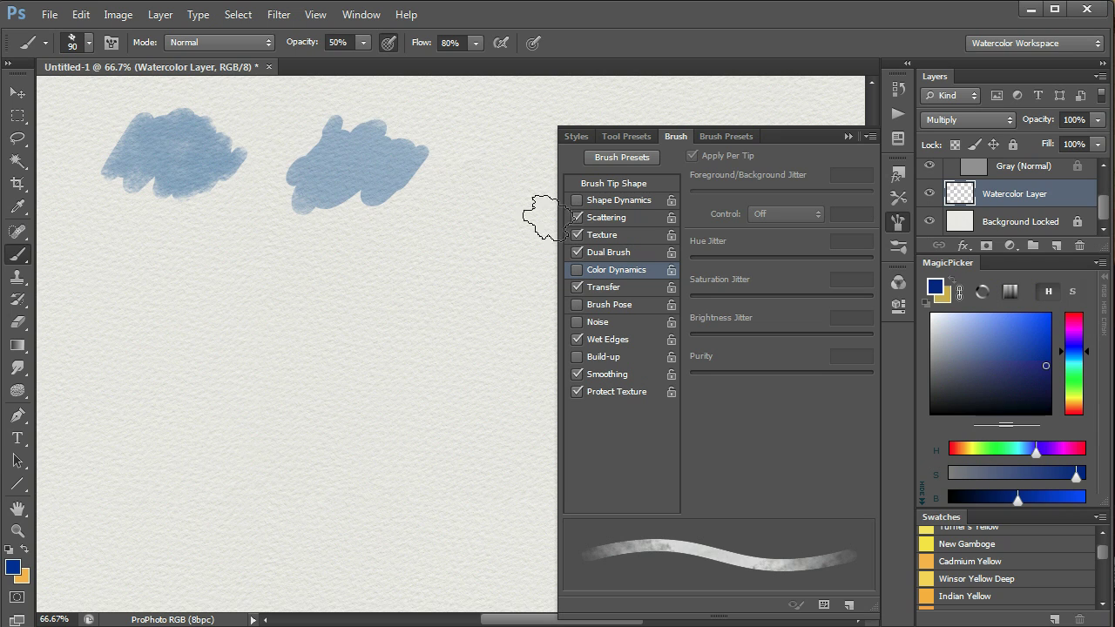
pyautogui.click(577, 216)
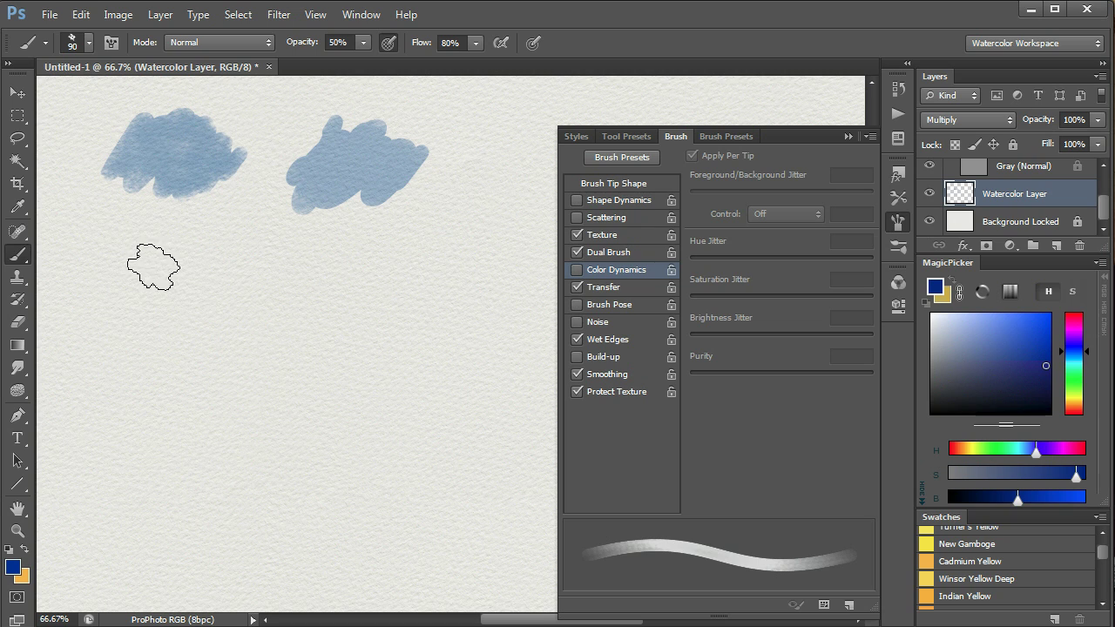
pyautogui.moveTo(149, 256)
pyautogui.mouseDown()
pyautogui.moveTo(180, 249)
pyautogui.moveTo(154, 305)
pyautogui.moveTo(112, 294)
pyautogui.moveTo(165, 273)
pyautogui.moveTo(212, 299)
pyautogui.moveTo(163, 280)
pyautogui.moveTo(169, 317)
pyautogui.moveTo(226, 304)
pyautogui.mouseUp()
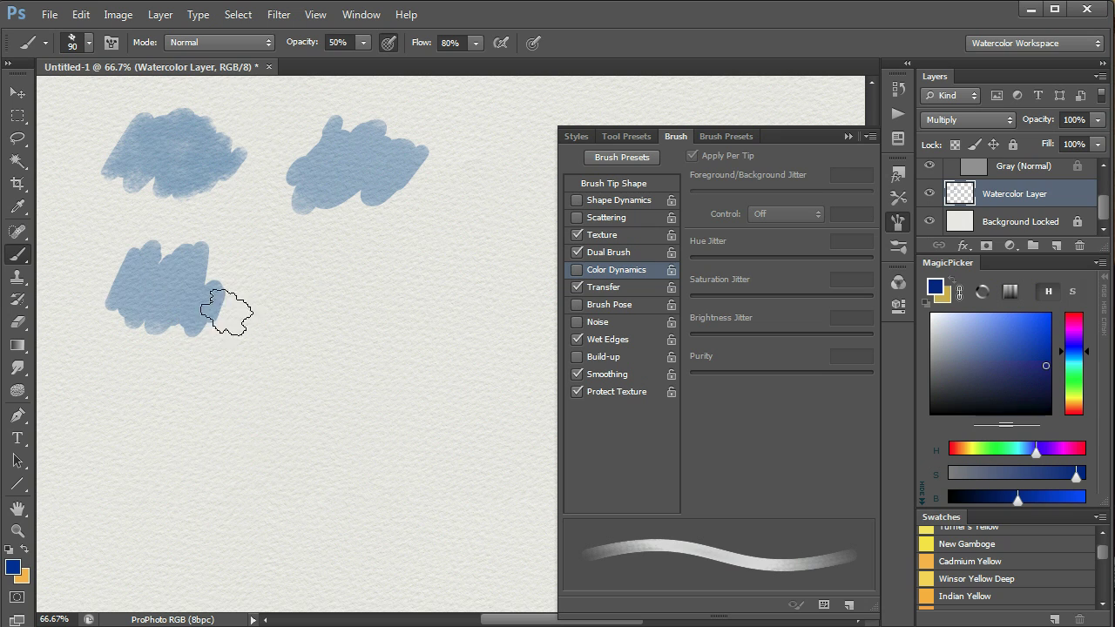
pyautogui.click(577, 234)
pyautogui.moveTo(319, 261)
pyautogui.mouseDown()
pyautogui.moveTo(309, 293)
pyautogui.moveTo(360, 298)
pyautogui.moveTo(304, 294)
pyautogui.moveTo(373, 279)
pyautogui.moveTo(381, 330)
pyautogui.mouseUp()
pyautogui.click(577, 252)
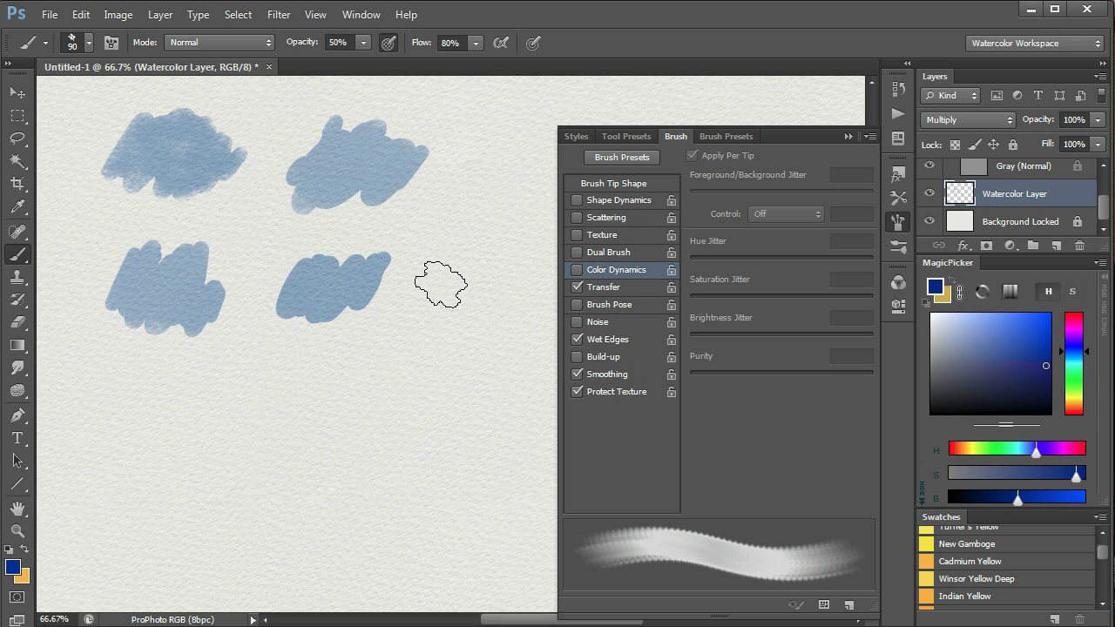
pyautogui.moveTo(441, 291)
pyautogui.mouseDown()
pyautogui.moveTo(496, 285)
pyautogui.moveTo(490, 309)
pyautogui.moveTo(456, 307)
pyautogui.moveTo(496, 292)
pyautogui.moveTo(505, 273)
pyautogui.moveTo(471, 263)
pyautogui.moveTo(438, 272)
pyautogui.moveTo(496, 323)
pyautogui.moveTo(505, 299)
pyautogui.moveTo(478, 275)
pyautogui.moveTo(482, 316)
pyautogui.mouseUp()
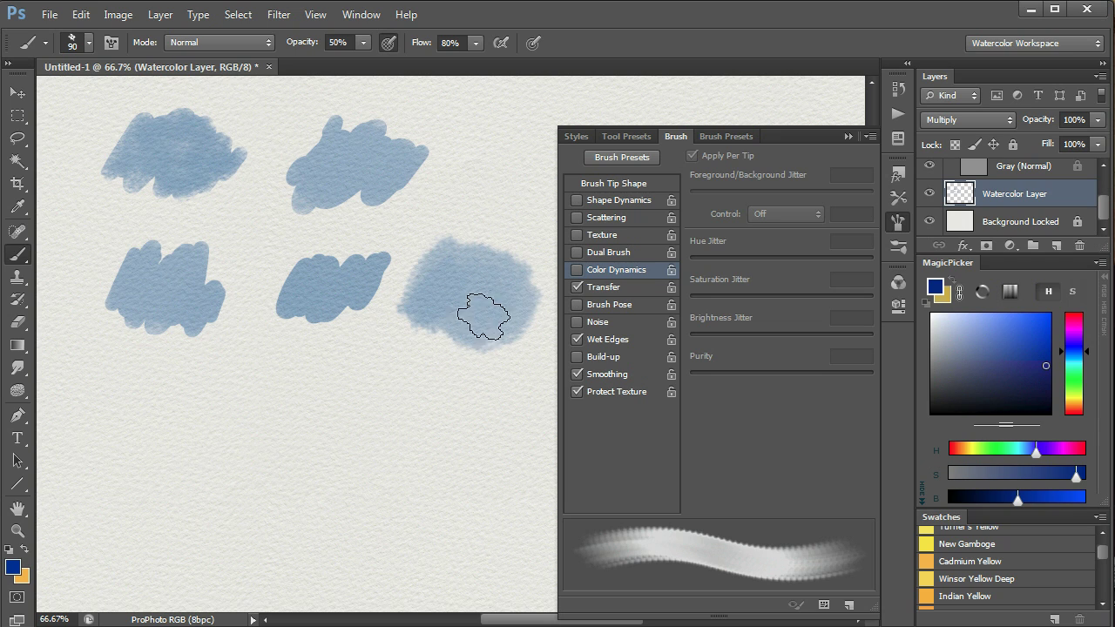
# Re-enable Scattering and Texture, then paint blobs at lower left, lower centre and top right.
pyautogui.click(576, 217)
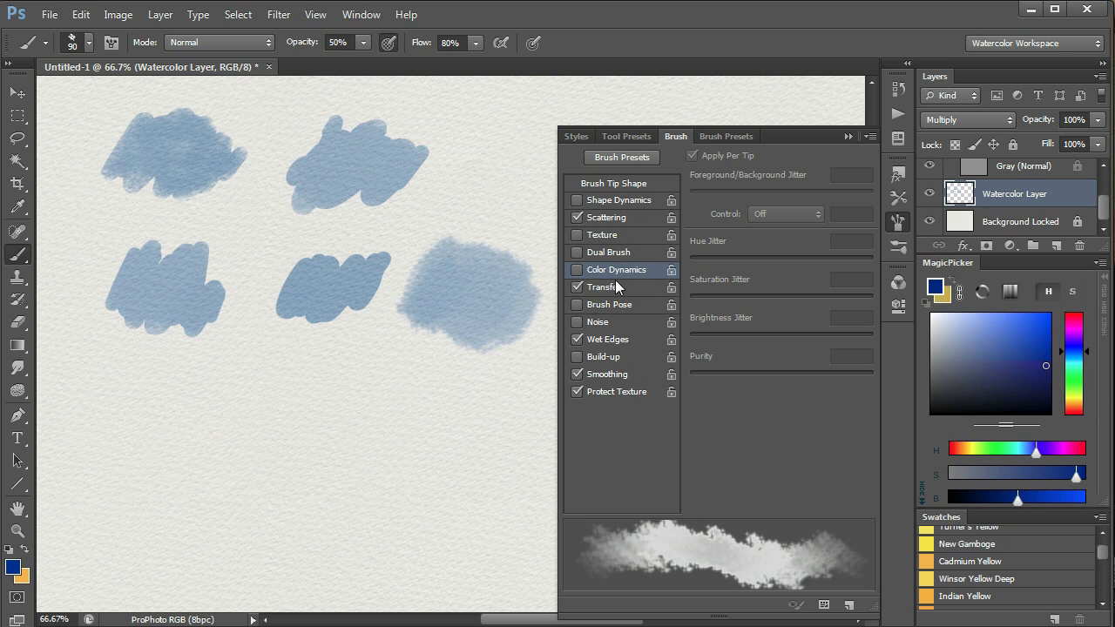
pyautogui.moveTo(139, 459)
pyautogui.mouseDown()
pyautogui.moveTo(156, 432)
pyautogui.moveTo(189, 453)
pyautogui.moveTo(174, 423)
pyautogui.moveTo(137, 463)
pyautogui.moveTo(234, 442)
pyautogui.moveTo(200, 386)
pyautogui.moveTo(229, 461)
pyautogui.moveTo(224, 491)
pyautogui.mouseUp()
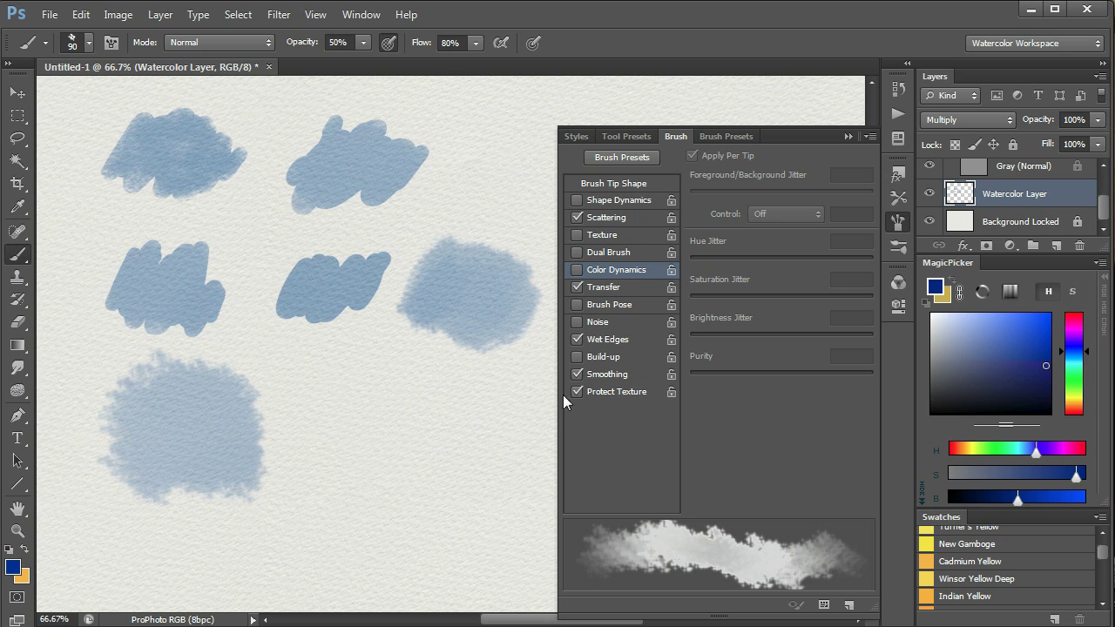
pyautogui.click(576, 234)
pyautogui.moveTo(398, 424)
pyautogui.mouseDown()
pyautogui.moveTo(356, 460)
pyautogui.moveTo(403, 443)
pyautogui.moveTo(426, 403)
pyautogui.moveTo(369, 391)
pyautogui.moveTo(339, 429)
pyautogui.moveTo(392, 467)
pyautogui.moveTo(428, 451)
pyautogui.moveTo(432, 432)
pyautogui.moveTo(400, 388)
pyautogui.moveTo(444, 465)
pyautogui.moveTo(419, 488)
pyautogui.moveTo(339, 480)
pyautogui.moveTo(384, 504)
pyautogui.moveTo(464, 476)
pyautogui.moveTo(382, 394)
pyautogui.moveTo(439, 526)
pyautogui.mouseUp()
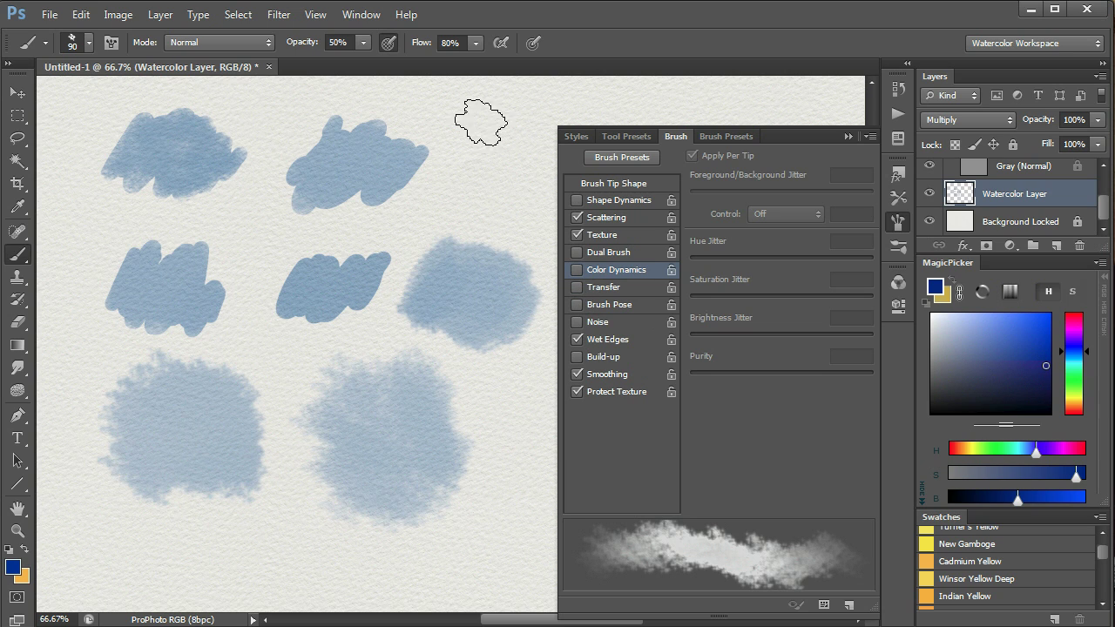
pyautogui.moveTo(485, 116)
pyautogui.mouseDown()
pyautogui.moveTo(481, 180)
pyautogui.moveTo(511, 179)
pyautogui.moveTo(520, 194)
pyautogui.moveTo(499, 138)
pyautogui.moveTo(471, 140)
pyautogui.moveTo(490, 189)
pyautogui.mouseUp()
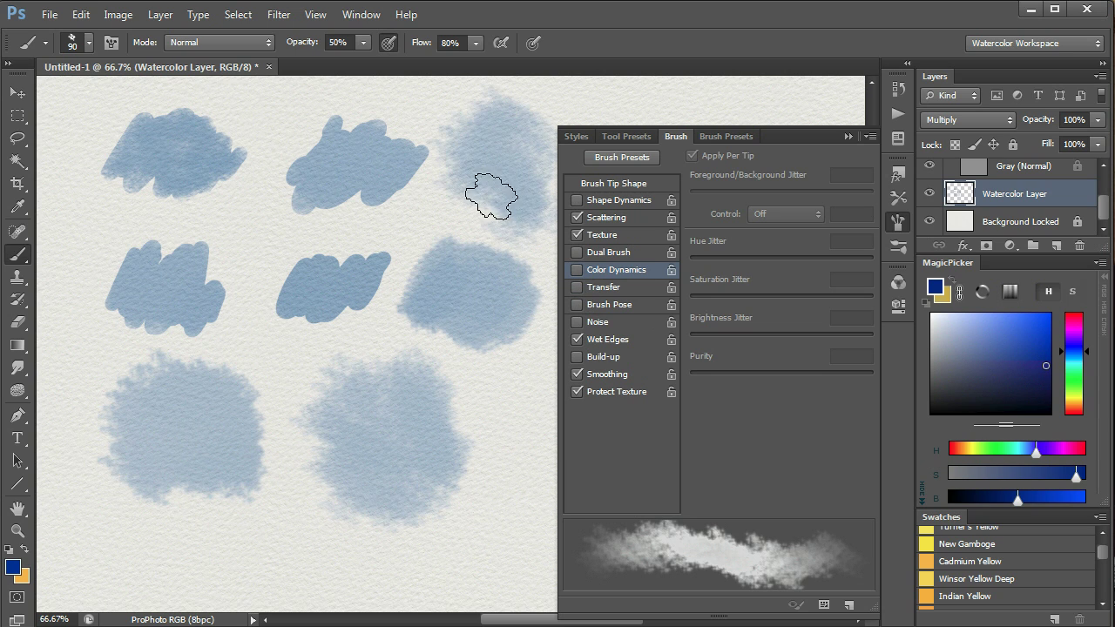
pyautogui.moveTo(517, 418)
pyautogui.mouseDown()
pyautogui.moveTo(525, 479)
pyautogui.moveTo(512, 510)
pyautogui.moveTo(480, 418)
pyautogui.moveTo(498, 480)
pyautogui.moveTo(491, 506)
pyautogui.moveTo(445, 426)
pyautogui.moveTo(486, 475)
pyautogui.mouseUp()
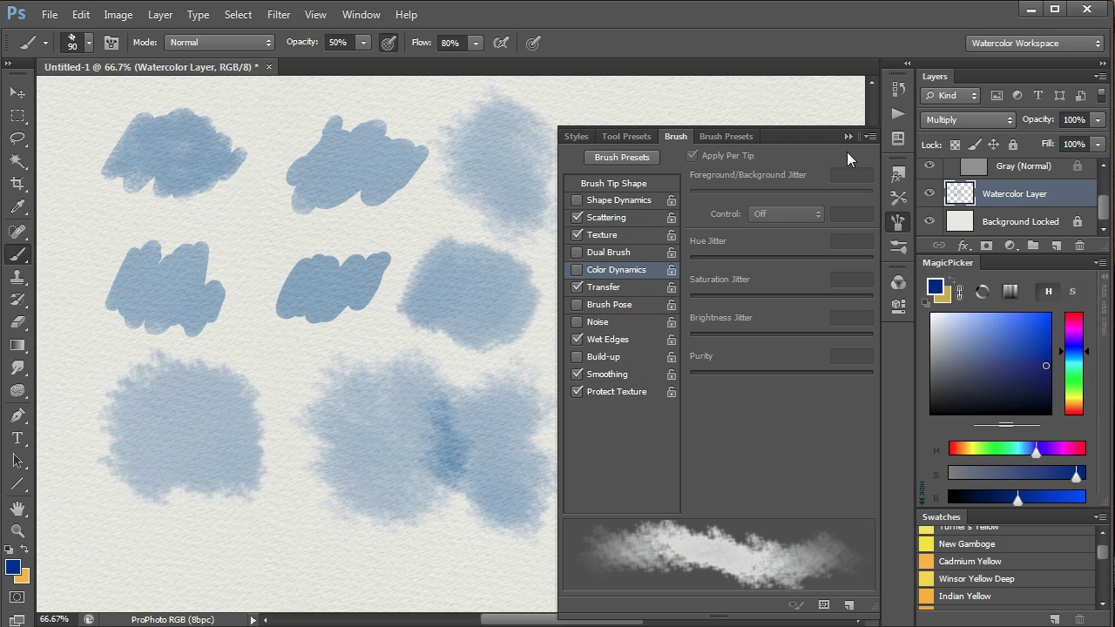
# Enable Color Dynamics with 18% Hue Jitter and paint a colour-jittered test blob at the right.
pyautogui.click(576, 271)
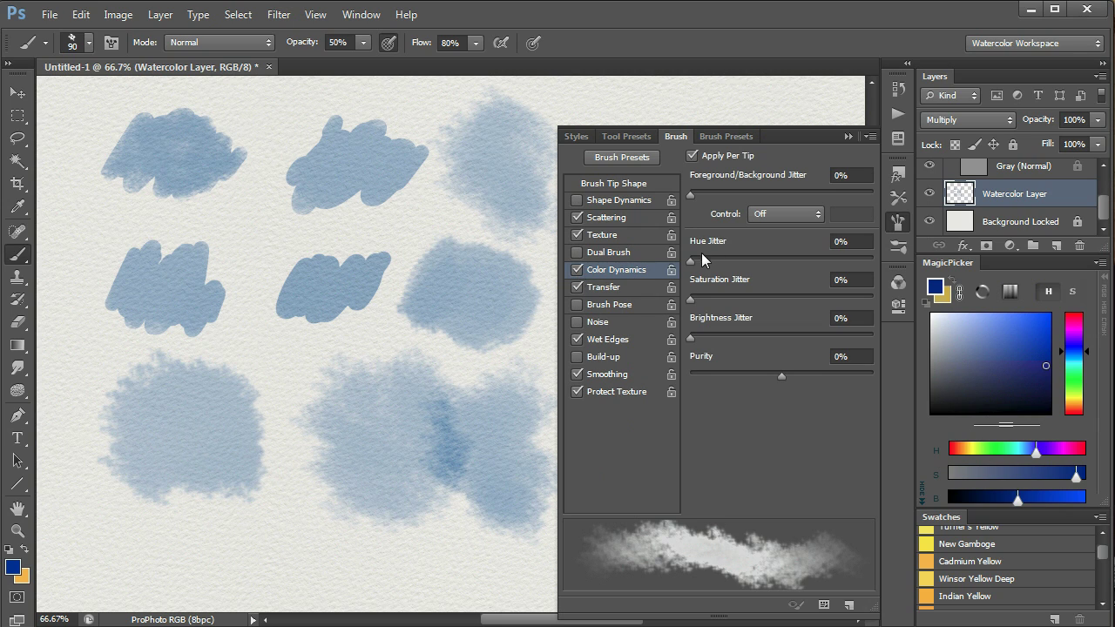
pyautogui.click(847, 135)
pyautogui.moveTo(677, 261)
pyautogui.mouseDown()
pyautogui.moveTo(741, 261)
pyautogui.moveTo(657, 224)
pyautogui.moveTo(722, 313)
pyautogui.moveTo(753, 236)
pyautogui.moveTo(654, 298)
pyautogui.moveTo(649, 344)
pyautogui.mouseUp()
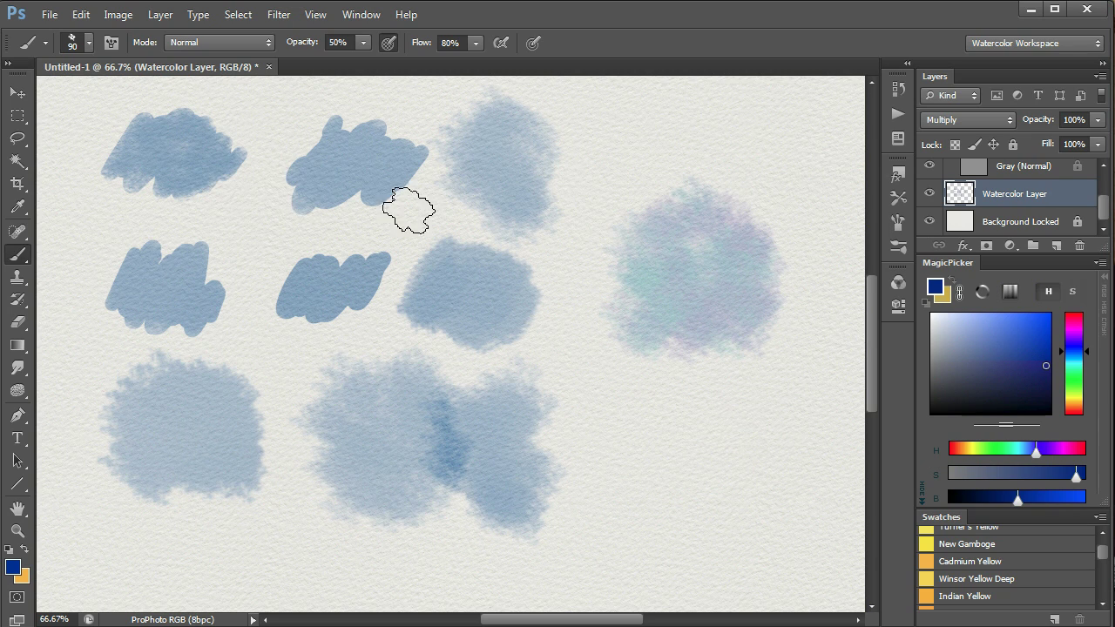
pyautogui.click(900, 228)
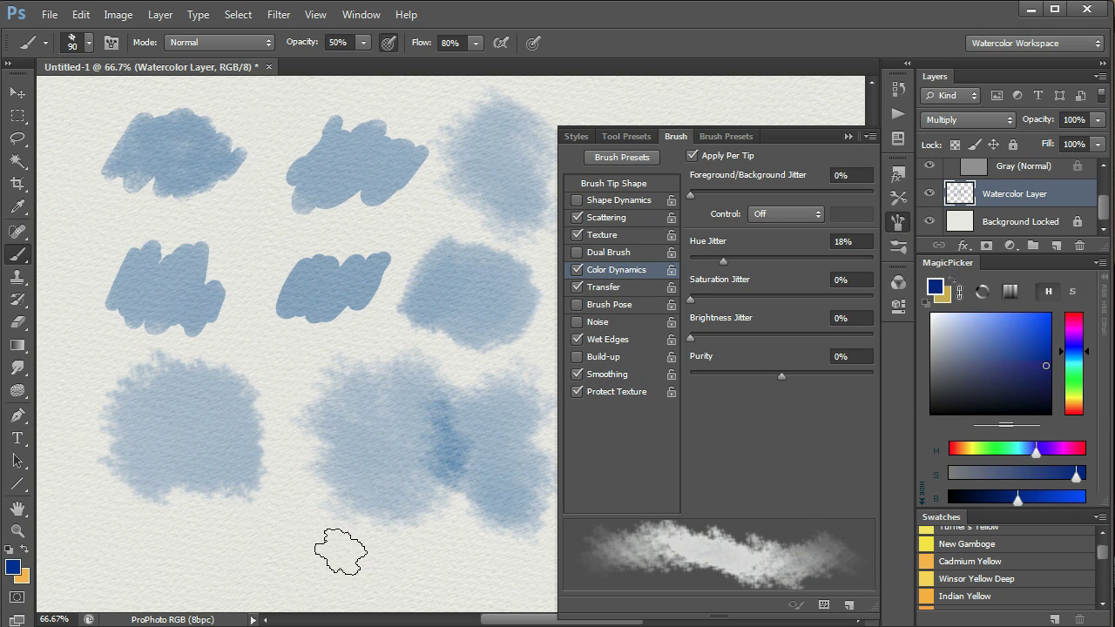
pyautogui.click(845, 142)
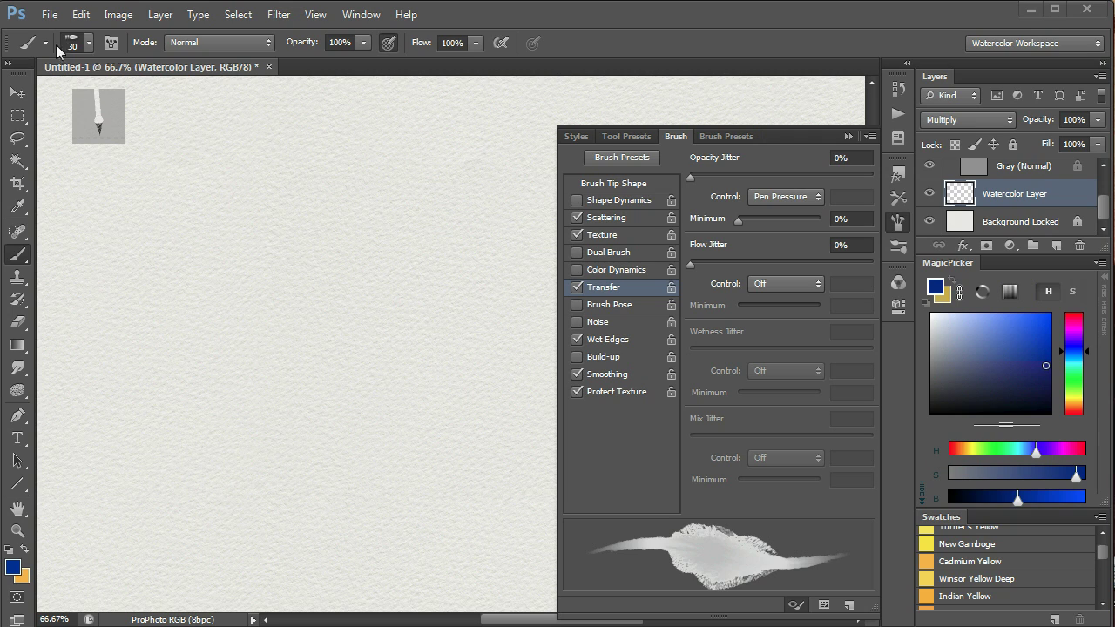
# Pick a rigger brush preset and paint a short squiggly stroke and a long wavy stroke.
pyautogui.click(46, 46)
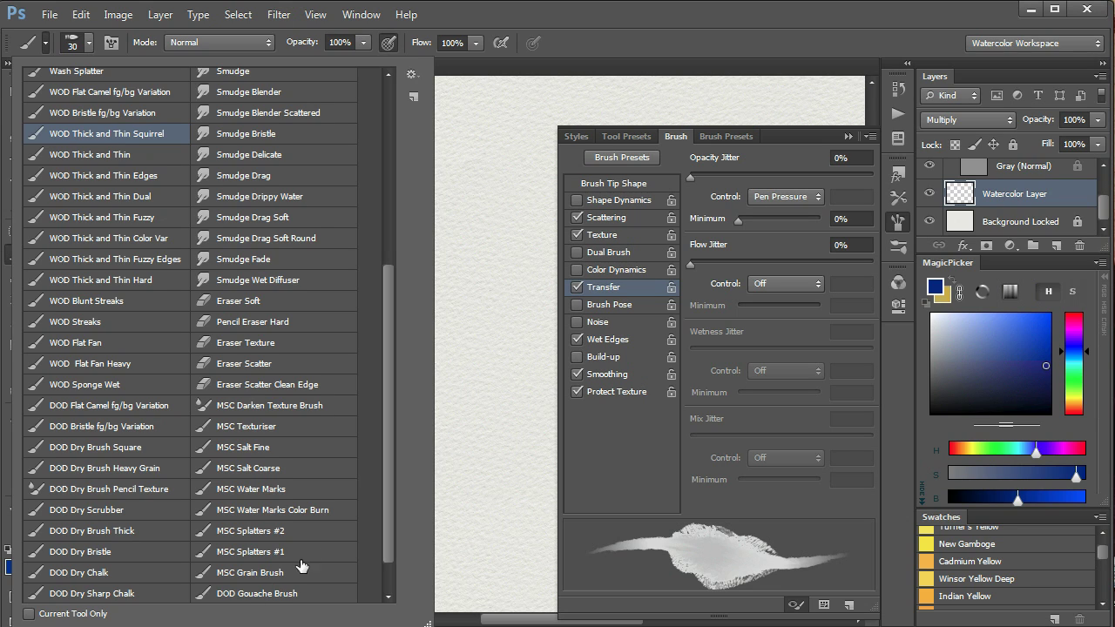
pyautogui.click(475, 223)
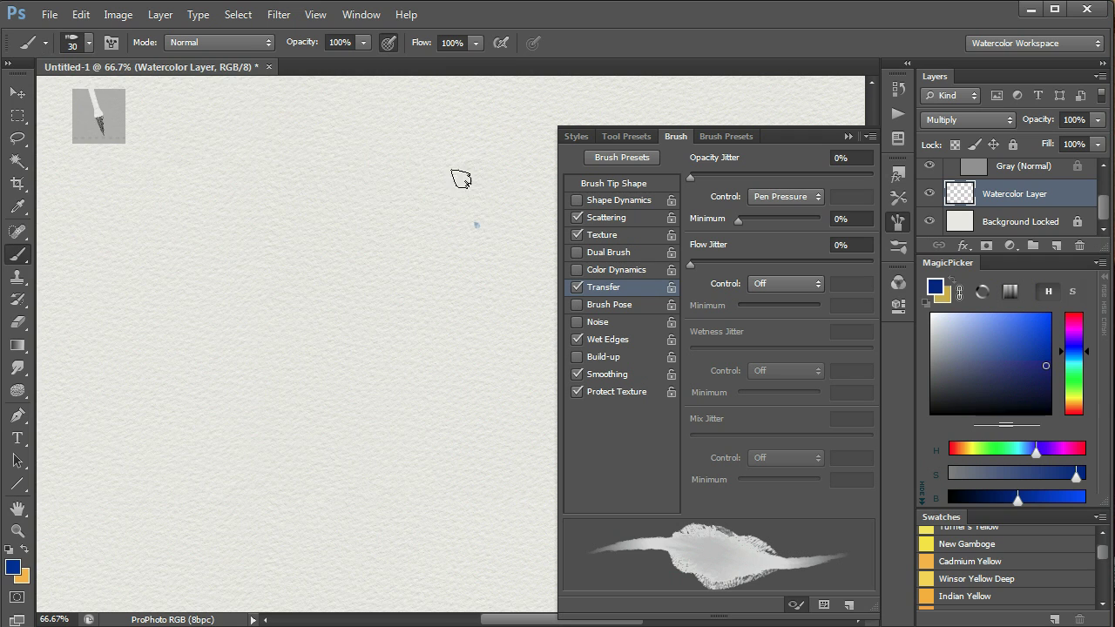
pyautogui.moveTo(341, 150)
pyautogui.mouseDown()
pyautogui.moveTo(401, 264)
pyautogui.moveTo(438, 440)
pyautogui.moveTo(468, 517)
pyautogui.moveTo(448, 324)
pyautogui.mouseUp()
pyautogui.moveTo(278, 219)
pyautogui.mouseDown()
pyautogui.moveTo(304, 243)
pyautogui.moveTo(367, 380)
pyautogui.moveTo(355, 392)
pyautogui.mouseUp()
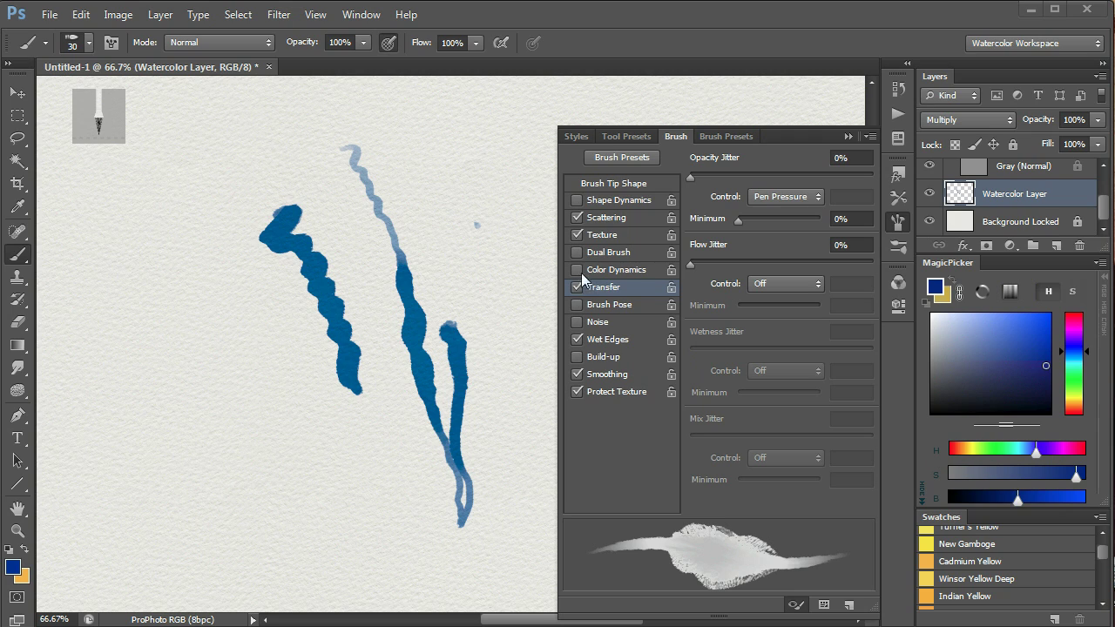
# Paint test strokes with pen-pressure opacity control off, then with the Opacity pressure toggle off and on.
pyautogui.click(819, 201)
pyautogui.click(777, 215)
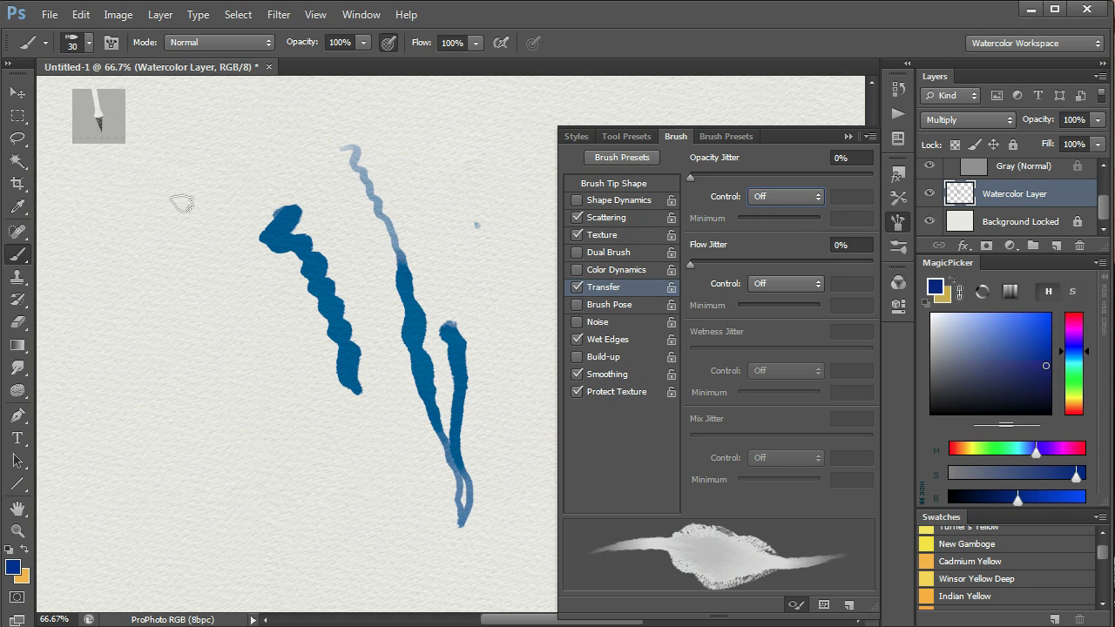
pyautogui.moveTo(171, 194)
pyautogui.mouseDown()
pyautogui.moveTo(226, 273)
pyautogui.moveTo(312, 490)
pyautogui.moveTo(375, 552)
pyautogui.mouseUp()
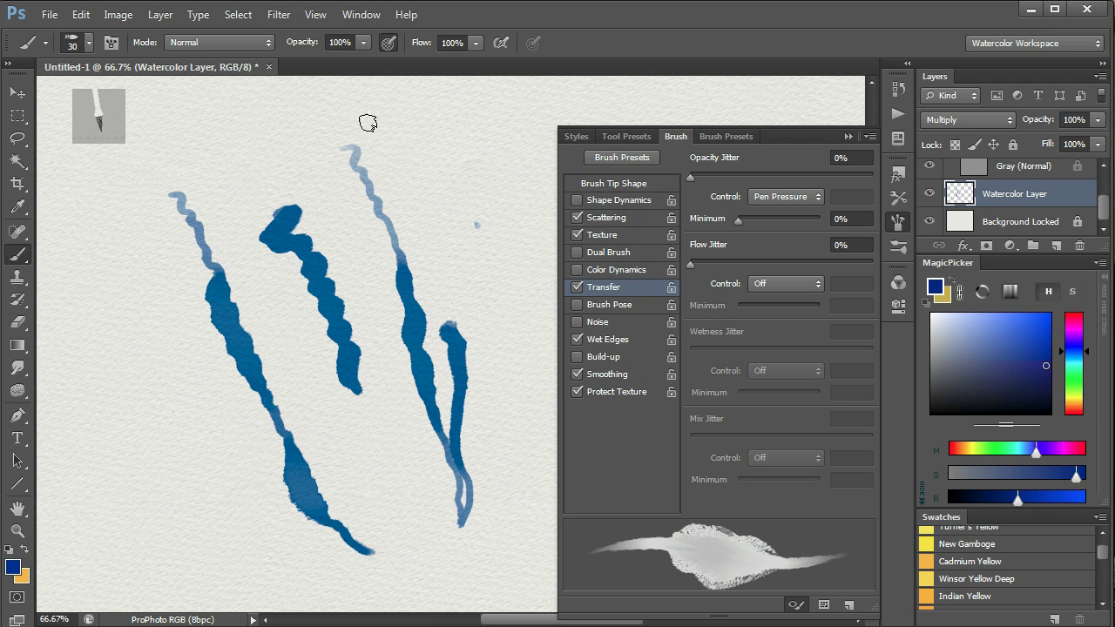
pyautogui.click(387, 45)
pyautogui.moveTo(419, 123)
pyautogui.mouseDown()
pyautogui.moveTo(492, 294)
pyautogui.moveTo(514, 406)
pyautogui.mouseUp()
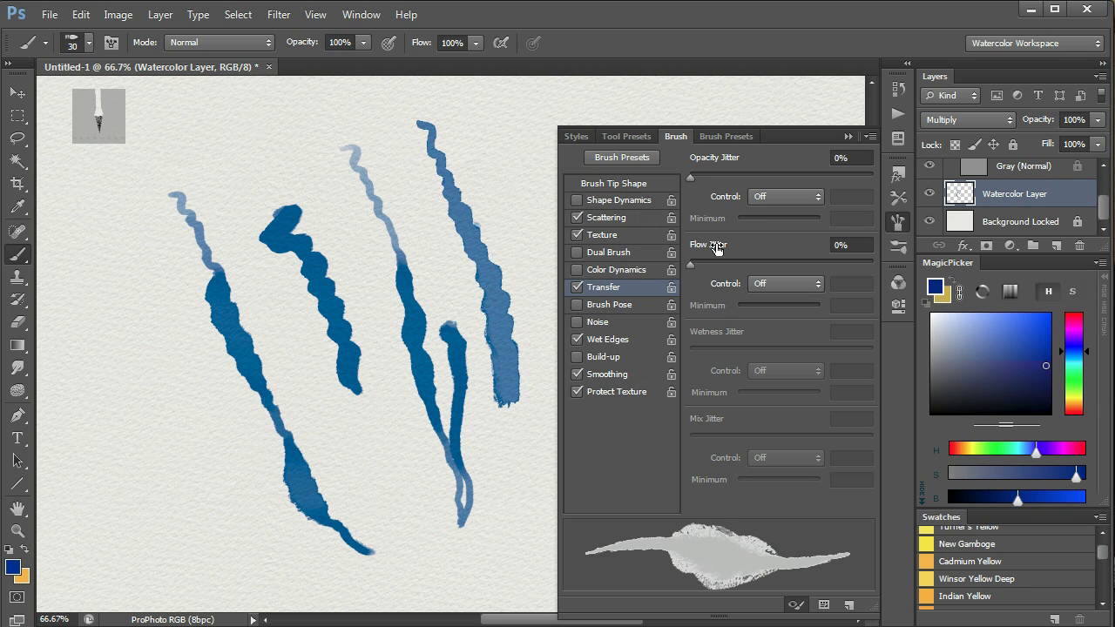
pyautogui.click(389, 43)
pyautogui.moveTo(128, 219); pyautogui.dragTo(249, 497)
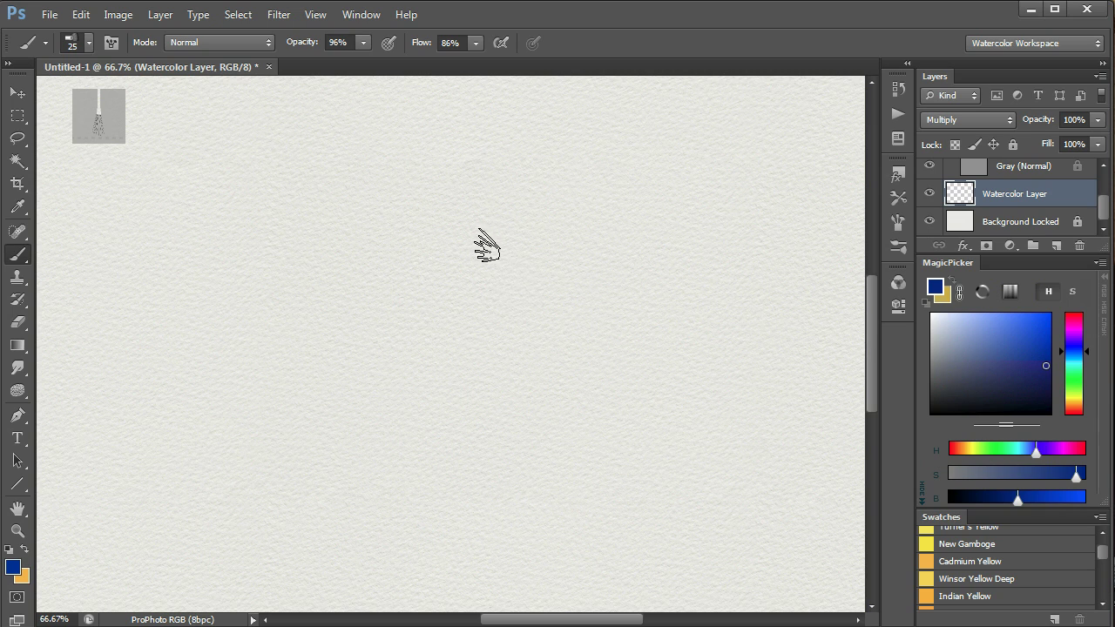
# Paint horizontal, vertical and diagonal dry-brush test strokes with the 25 px preset.
pyautogui.moveTo(477, 243); pyautogui.dragTo(728, 249)
pyautogui.click(599, 290)
pyautogui.moveTo(600, 293); pyautogui.dragTo(616, 399)
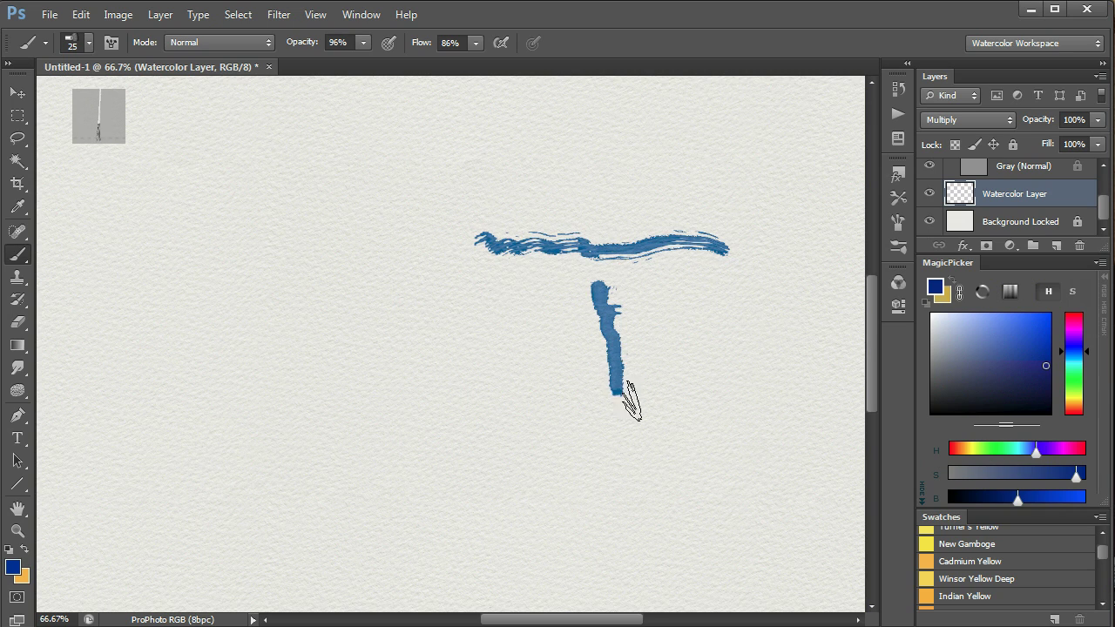
pyautogui.moveTo(688, 296); pyautogui.dragTo(688, 485)
pyautogui.moveTo(526, 399)
pyautogui.mouseDown()
pyautogui.moveTo(537, 434)
pyautogui.moveTo(617, 463)
pyautogui.mouseUp()
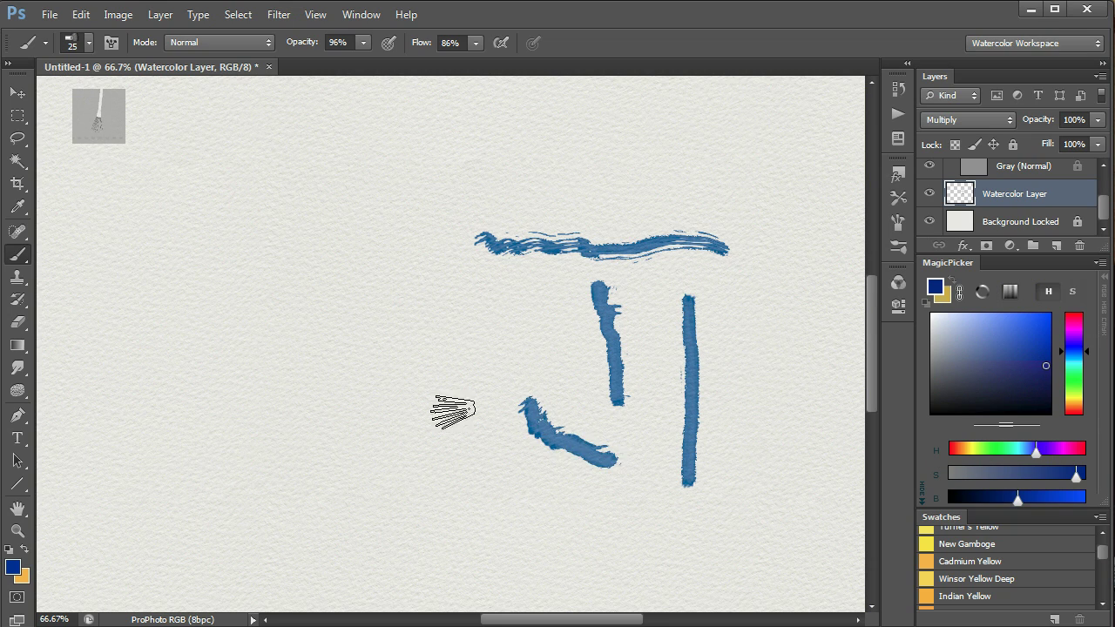
pyautogui.moveTo(440, 418)
pyautogui.mouseDown()
pyautogui.moveTo(496, 381)
pyautogui.moveTo(545, 372)
pyautogui.moveTo(588, 374)
pyautogui.moveTo(588, 401)
pyautogui.moveTo(616, 409)
pyautogui.moveTo(701, 400)
pyautogui.mouseUp()
pyautogui.moveTo(744, 228)
pyautogui.mouseDown()
pyautogui.moveTo(749, 259)
pyautogui.moveTo(769, 425)
pyautogui.mouseUp()
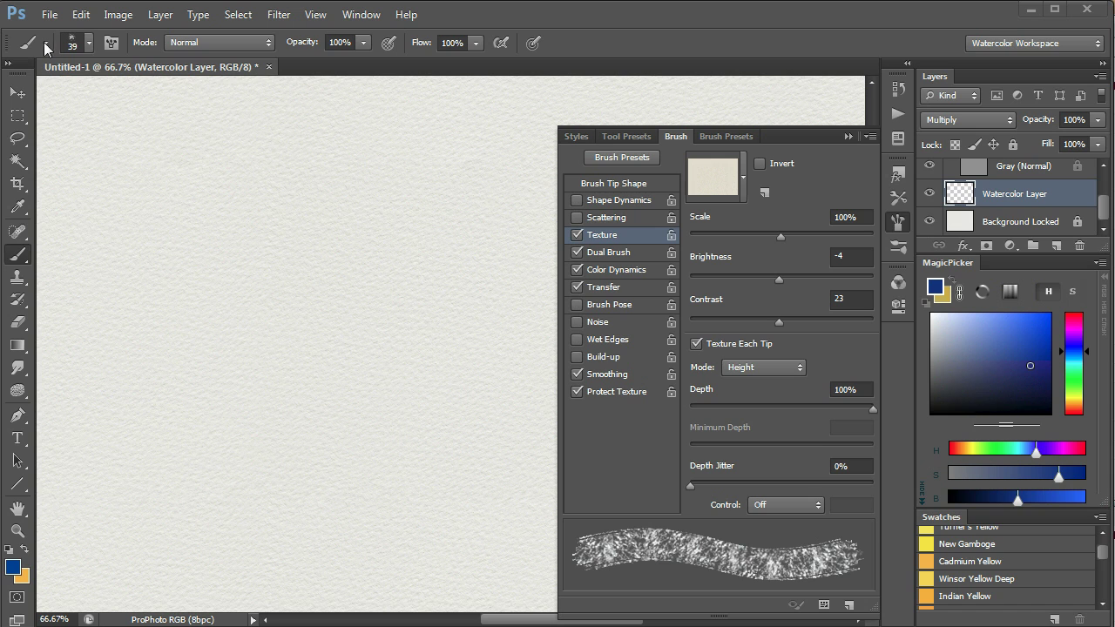
# Choose DOD Dry Brush Square and paint a long grainy dry-brush stroke.
pyautogui.click(45, 44)
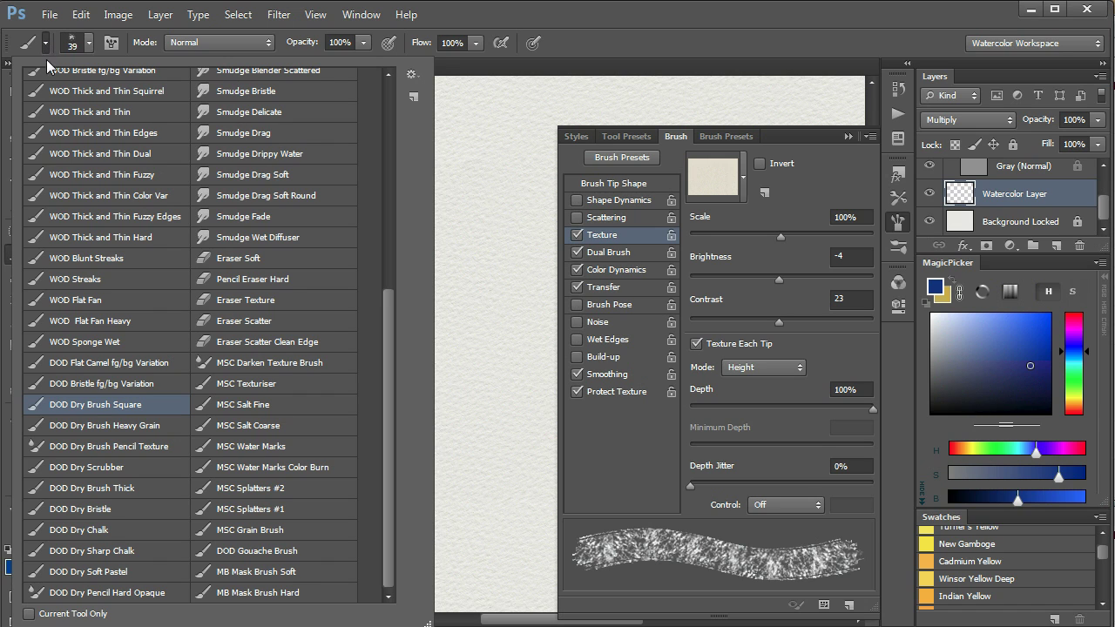
pyautogui.click(462, 267)
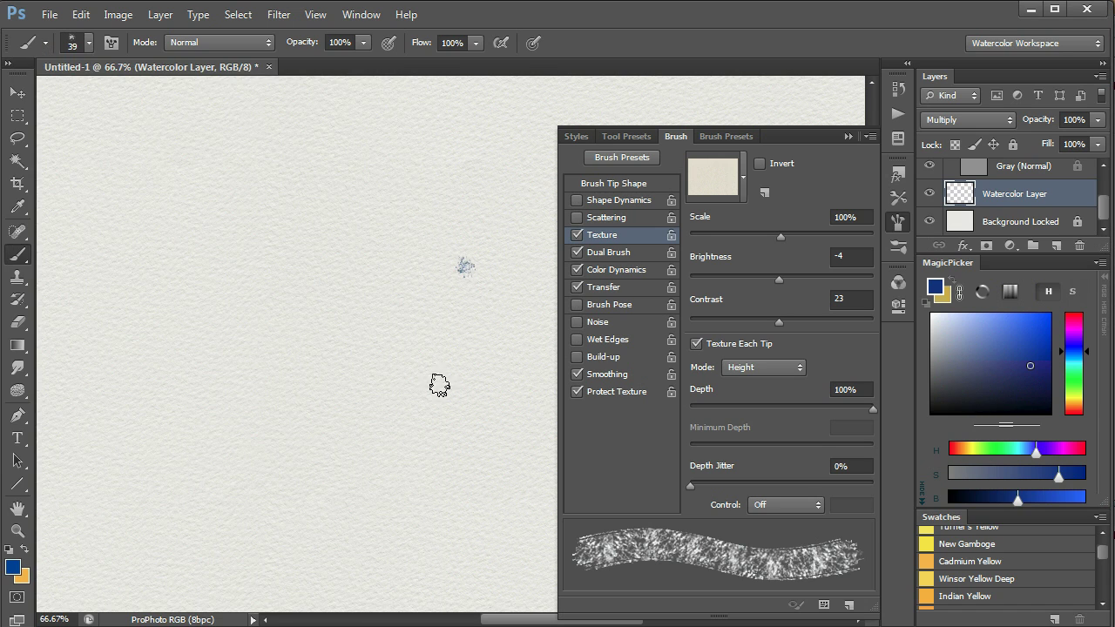
pyautogui.moveTo(248, 154)
pyautogui.mouseDown()
pyautogui.moveTo(309, 277)
pyautogui.moveTo(361, 451)
pyautogui.moveTo(348, 381)
pyautogui.moveTo(399, 445)
pyautogui.moveTo(419, 412)
pyautogui.moveTo(458, 409)
pyautogui.moveTo(468, 467)
pyautogui.mouseUp()
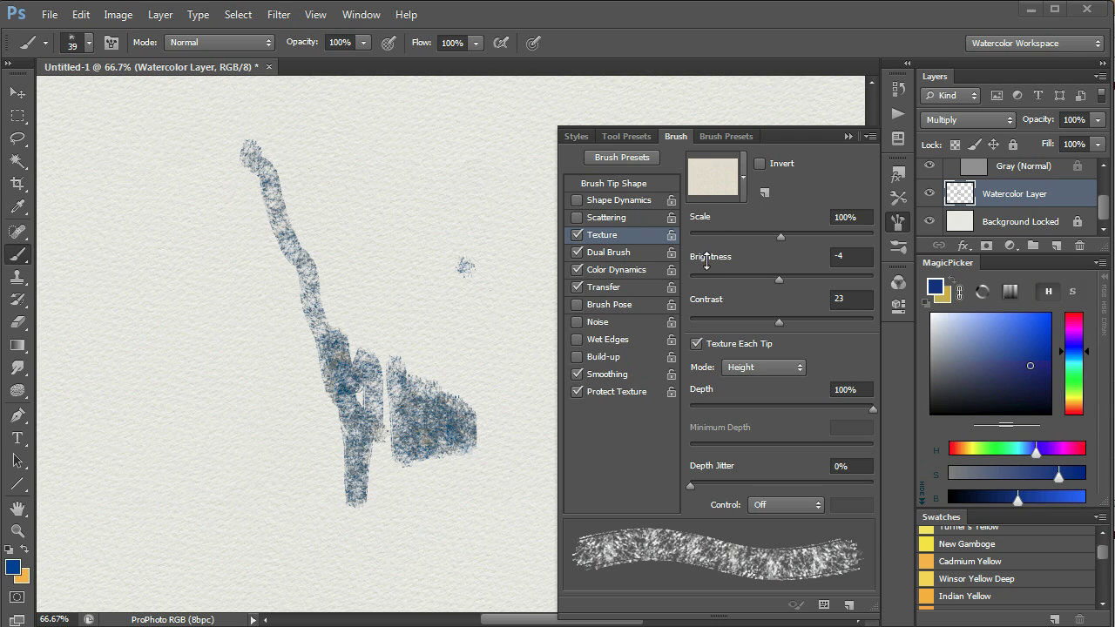
# Enable Shape Dynamics, lower Texture Depth to 19%, and paint thin, sparser wavy strokes.
pyautogui.click(577, 201)
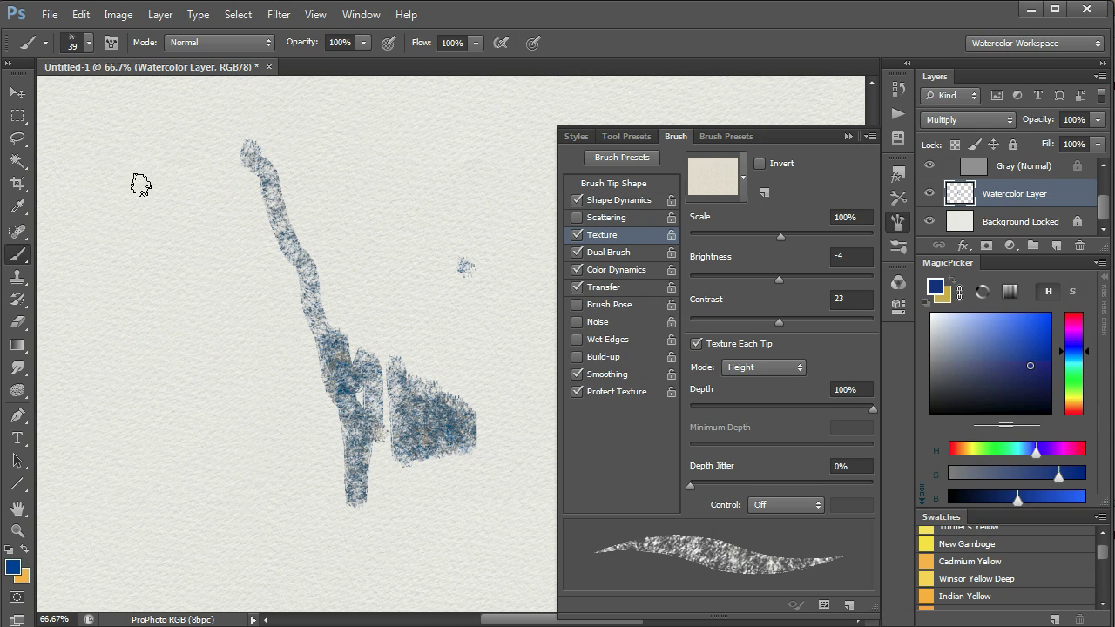
pyautogui.moveTo(141, 185)
pyautogui.mouseDown()
pyautogui.moveTo(242, 354)
pyautogui.moveTo(327, 534)
pyautogui.moveTo(298, 547)
pyautogui.moveTo(249, 494)
pyautogui.moveTo(135, 250)
pyautogui.mouseUp()
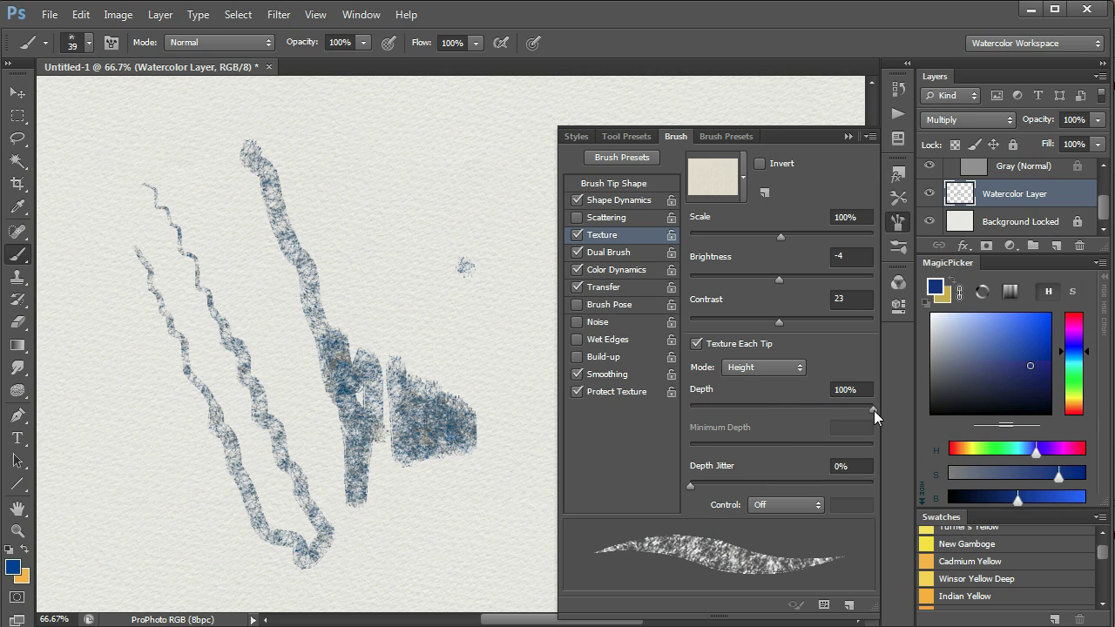
pyautogui.moveTo(874, 410); pyautogui.dragTo(725, 415)
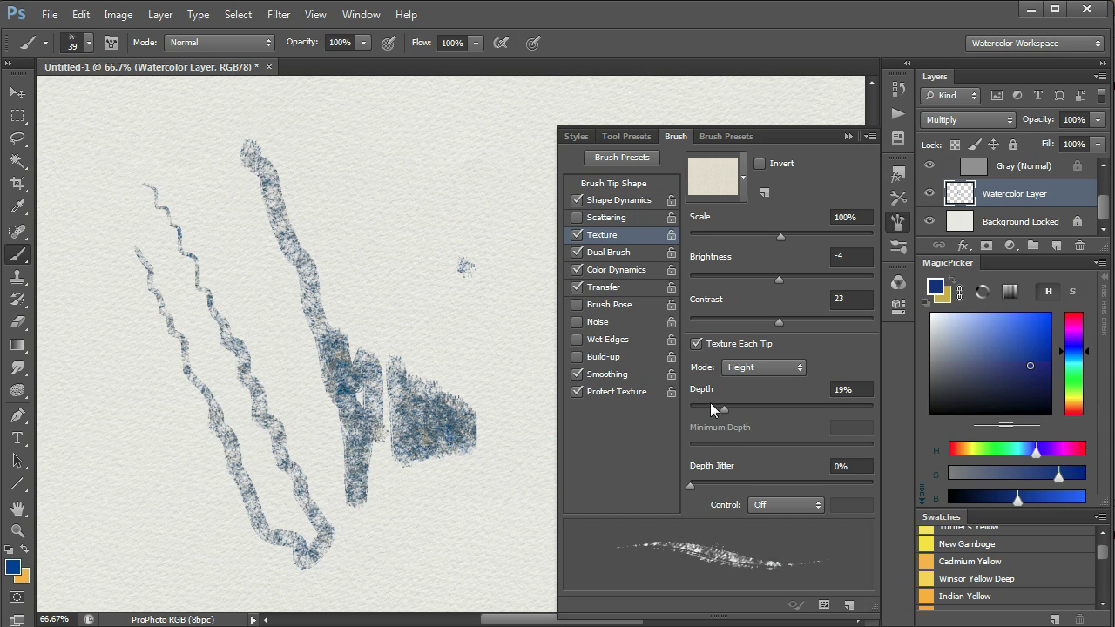
pyautogui.moveTo(433, 152)
pyautogui.mouseDown()
pyautogui.moveTo(492, 235)
pyautogui.moveTo(523, 328)
pyautogui.moveTo(527, 430)
pyautogui.moveTo(499, 360)
pyautogui.moveTo(463, 329)
pyautogui.moveTo(423, 242)
pyautogui.moveTo(344, 172)
pyautogui.mouseUp()
pyautogui.moveTo(369, 228)
pyautogui.mouseDown()
pyautogui.moveTo(413, 310)
pyautogui.moveTo(482, 384)
pyautogui.moveTo(504, 520)
pyautogui.mouseUp()
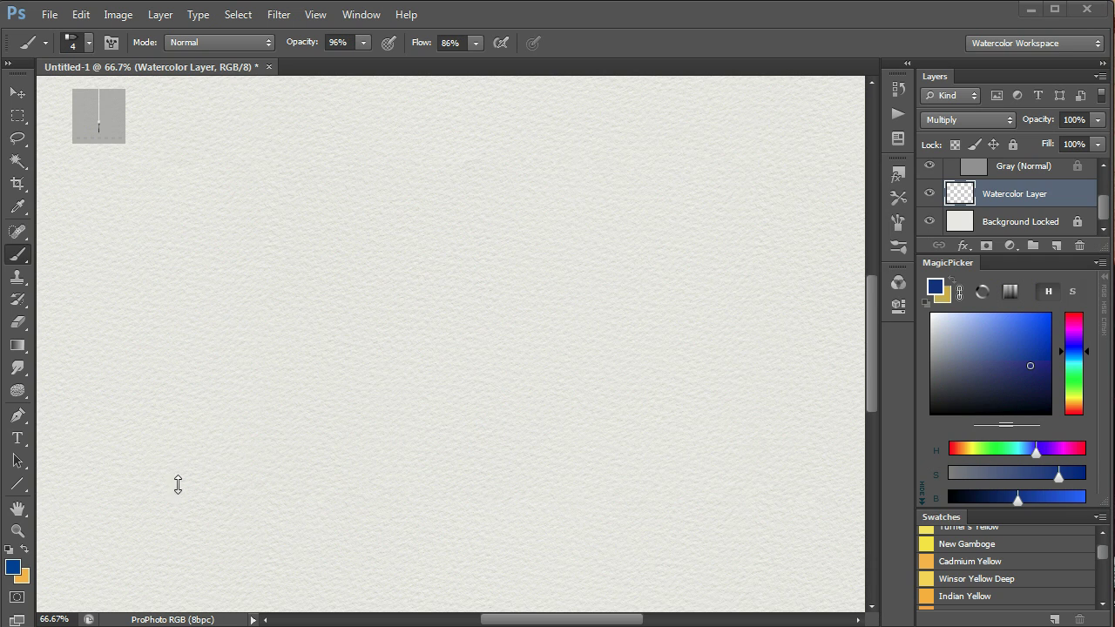
# Paint wavy blue watercolour test strokes across the middle of the paper.
pyautogui.click(46, 48)
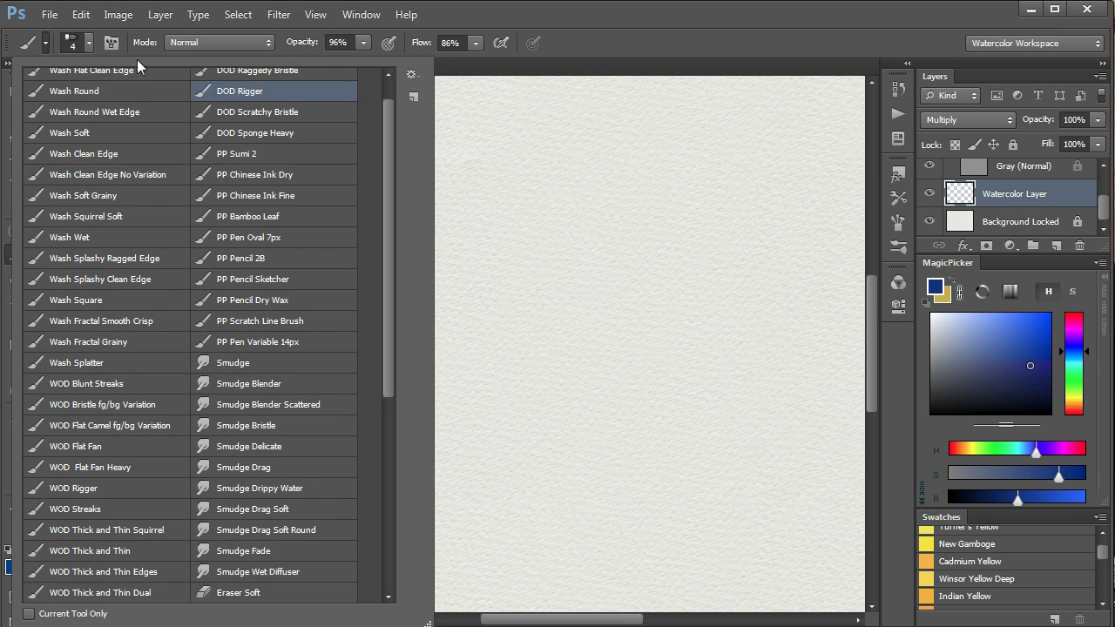
pyautogui.click(517, 93)
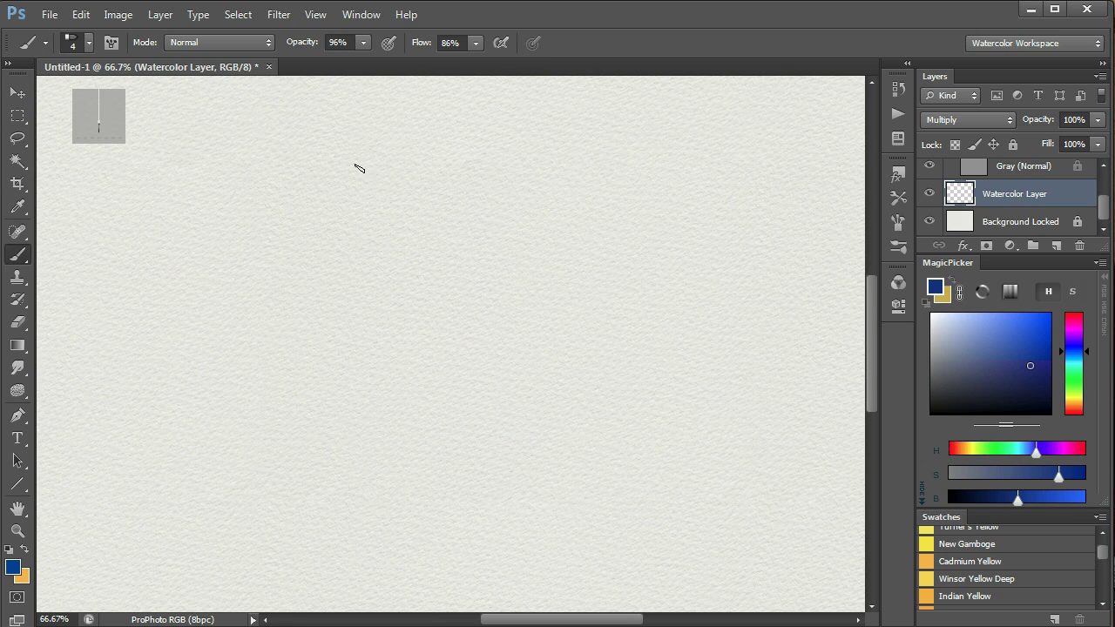
pyautogui.moveTo(355, 164)
pyautogui.mouseDown()
pyautogui.moveTo(449, 239)
pyautogui.moveTo(473, 243)
pyautogui.moveTo(501, 213)
pyautogui.moveTo(525, 358)
pyautogui.moveTo(544, 275)
pyautogui.mouseUp()
pyautogui.moveTo(555, 173)
pyautogui.mouseDown()
pyautogui.moveTo(650, 182)
pyautogui.moveTo(607, 185)
pyautogui.moveTo(640, 193)
pyautogui.moveTo(638, 339)
pyautogui.mouseUp()
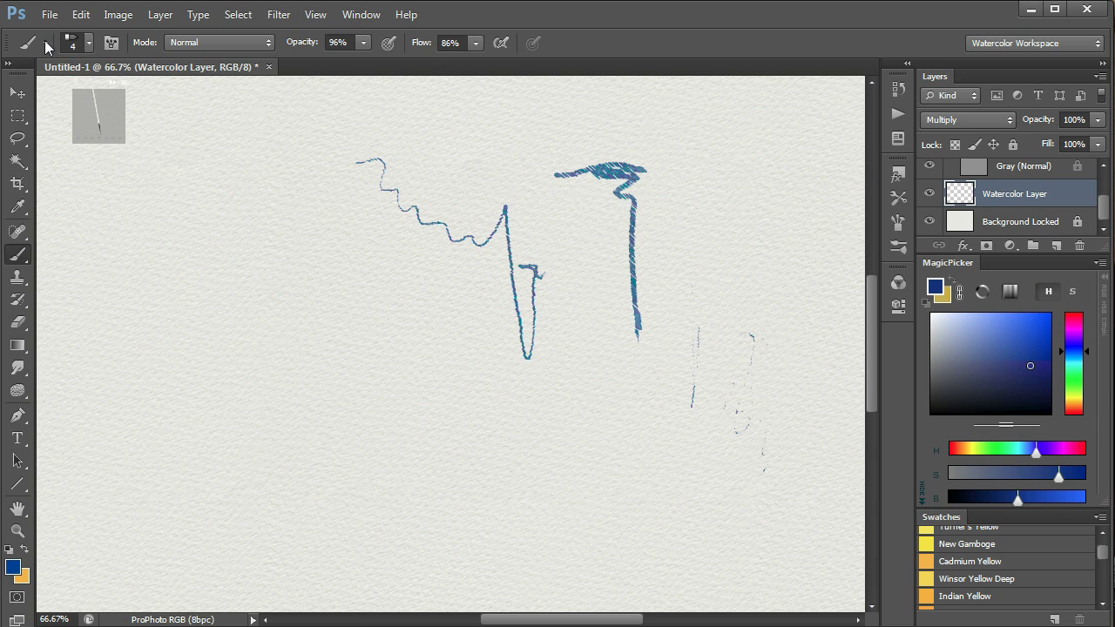
# Choose the WOD Rigger tool preset and paint a zigzag stroke.
pyautogui.click(46, 44)
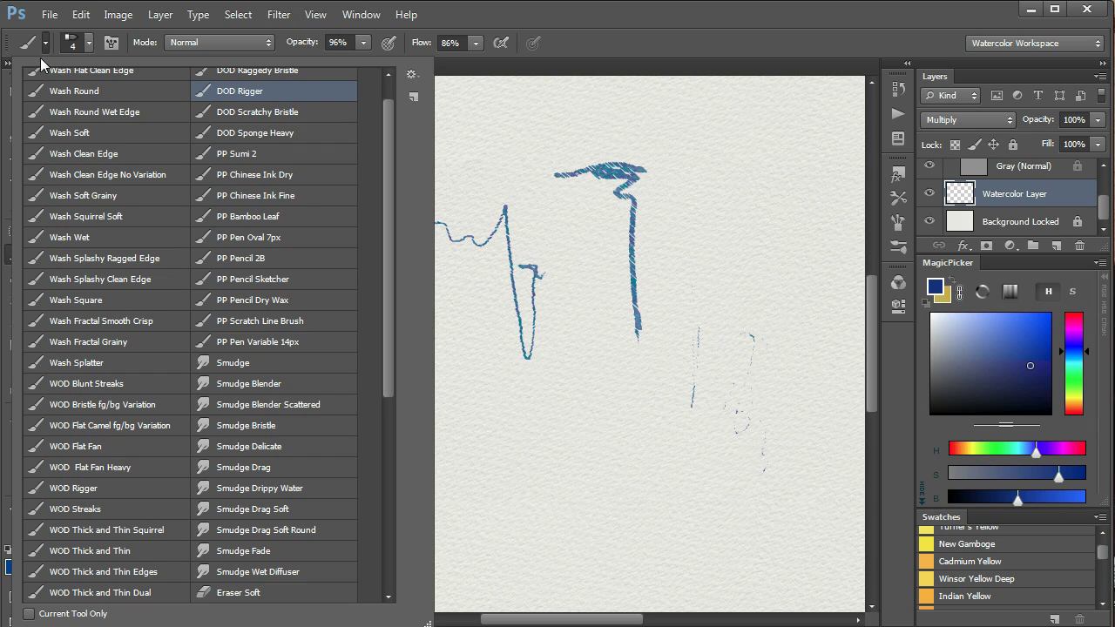
pyautogui.click(80, 489)
pyautogui.click(513, 403)
pyautogui.moveTo(502, 402)
pyautogui.mouseDown()
pyautogui.moveTo(523, 409)
pyautogui.moveTo(566, 388)
pyautogui.moveTo(598, 518)
pyautogui.moveTo(667, 433)
pyautogui.moveTo(685, 474)
pyautogui.moveTo(688, 274)
pyautogui.moveTo(713, 294)
pyautogui.mouseUp()
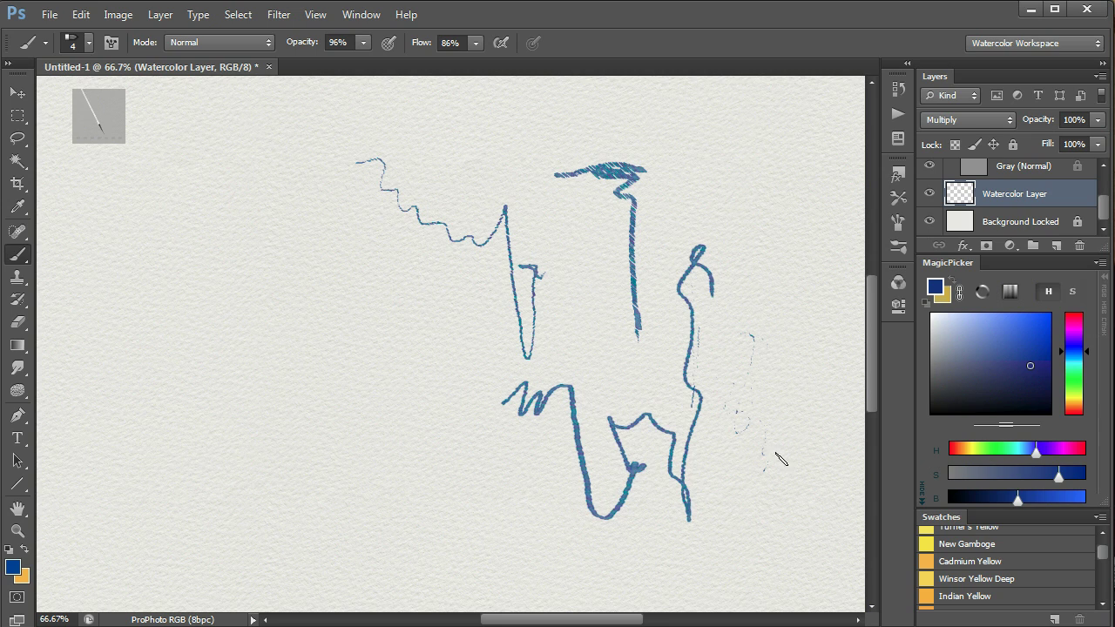
# Paint more rigger strokes: a looped zigzag, a hooked stroke, and thin lines down the left.
pyautogui.click(900, 223)
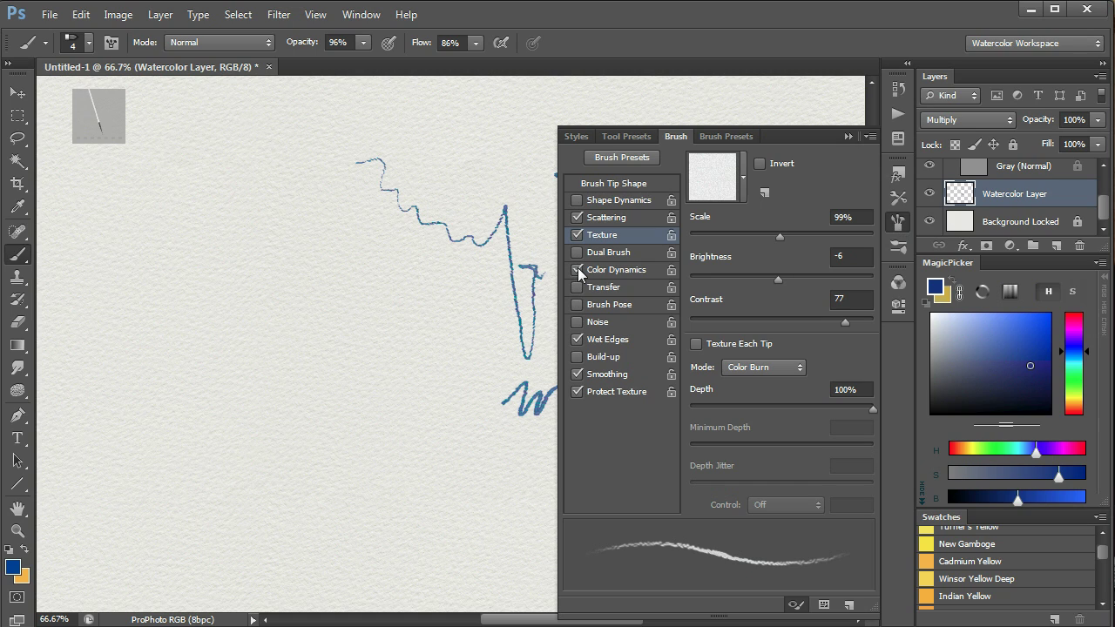
pyautogui.moveTo(307, 270)
pyautogui.mouseDown()
pyautogui.moveTo(361, 330)
pyautogui.moveTo(394, 435)
pyautogui.moveTo(422, 422)
pyautogui.mouseUp()
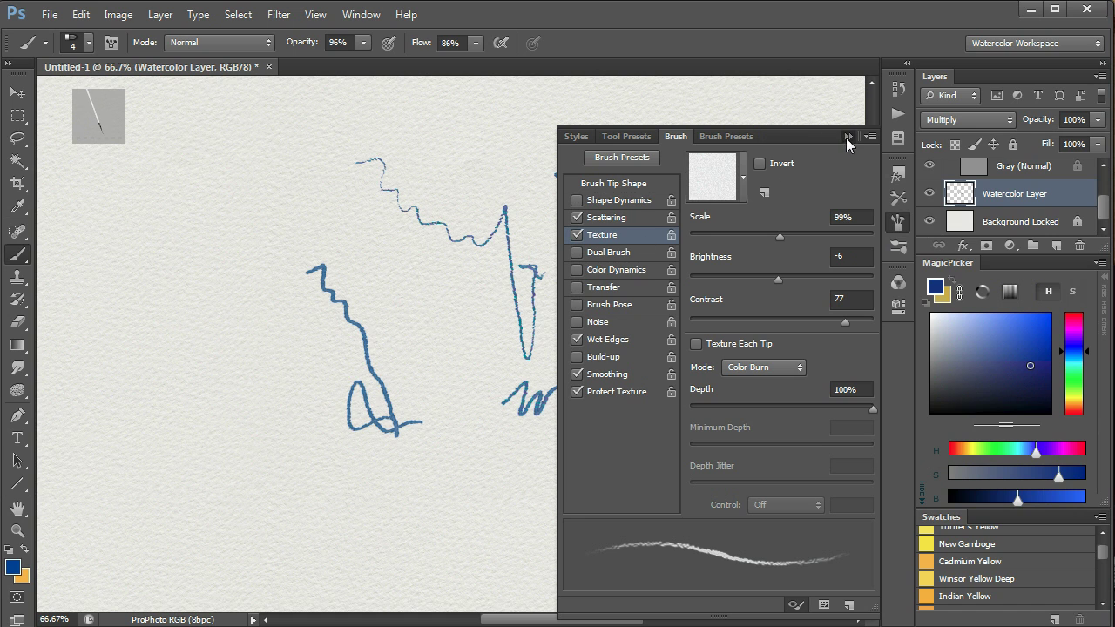
pyautogui.click(848, 136)
pyautogui.moveTo(457, 349); pyautogui.dragTo(469, 363)
pyautogui.moveTo(460, 417)
pyautogui.mouseDown()
pyautogui.moveTo(540, 498)
pyautogui.moveTo(555, 481)
pyautogui.moveTo(671, 534)
pyautogui.moveTo(702, 446)
pyautogui.moveTo(721, 533)
pyautogui.mouseUp()
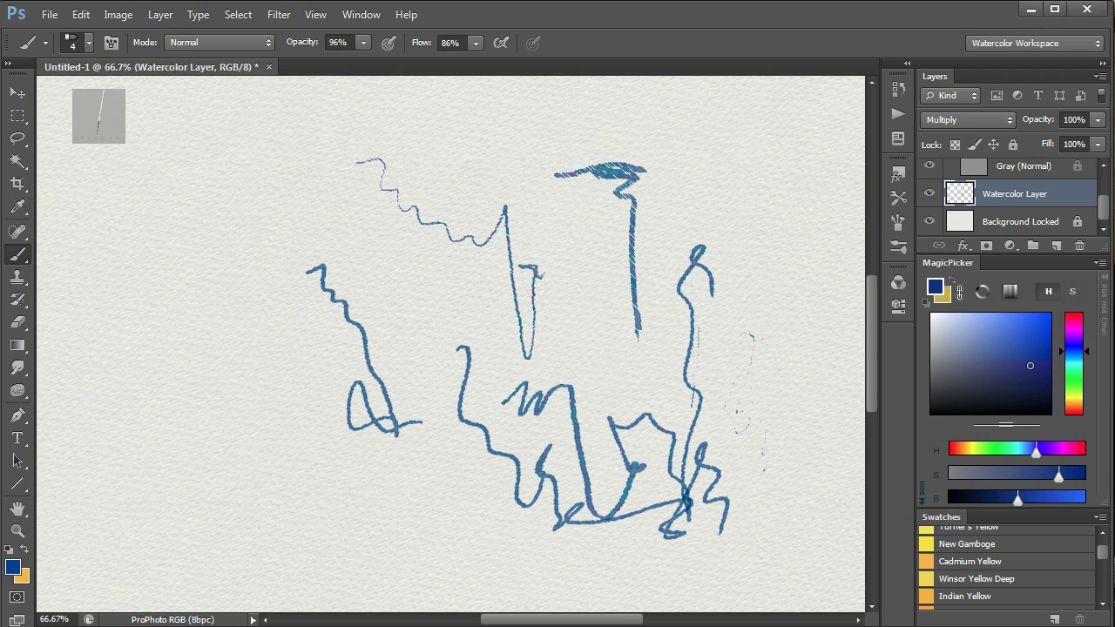
pyautogui.moveTo(277, 319); pyautogui.dragTo(322, 490)
pyautogui.moveTo(363, 450)
pyautogui.mouseDown()
pyautogui.moveTo(373, 488)
pyautogui.moveTo(401, 524)
pyautogui.mouseUp()
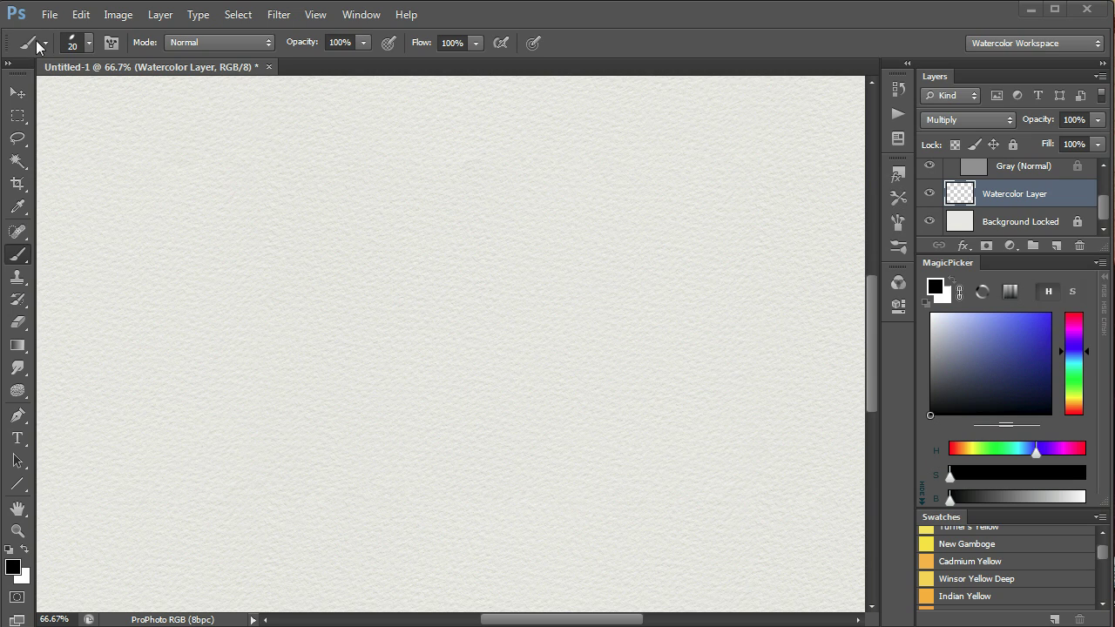
# Test PP Sumi 2 with a grey curved stroke, then a black one at 100% opacity.
pyautogui.click(901, 195)
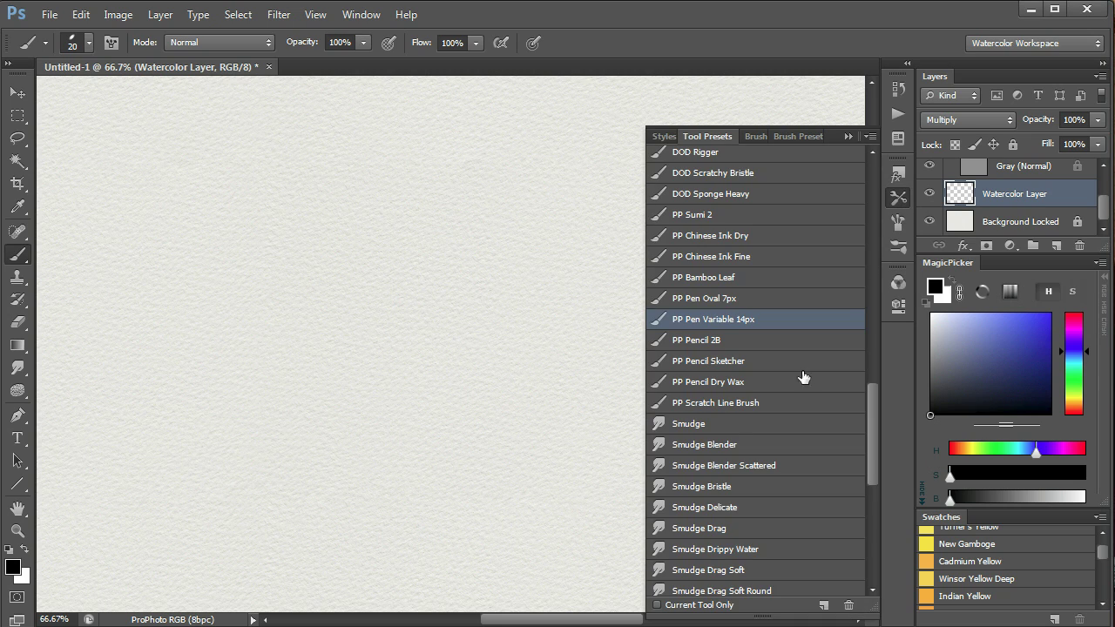
pyautogui.click(694, 215)
pyautogui.moveTo(272, 316)
pyautogui.mouseDown()
pyautogui.moveTo(302, 185)
pyautogui.moveTo(338, 157)
pyautogui.mouseUp()
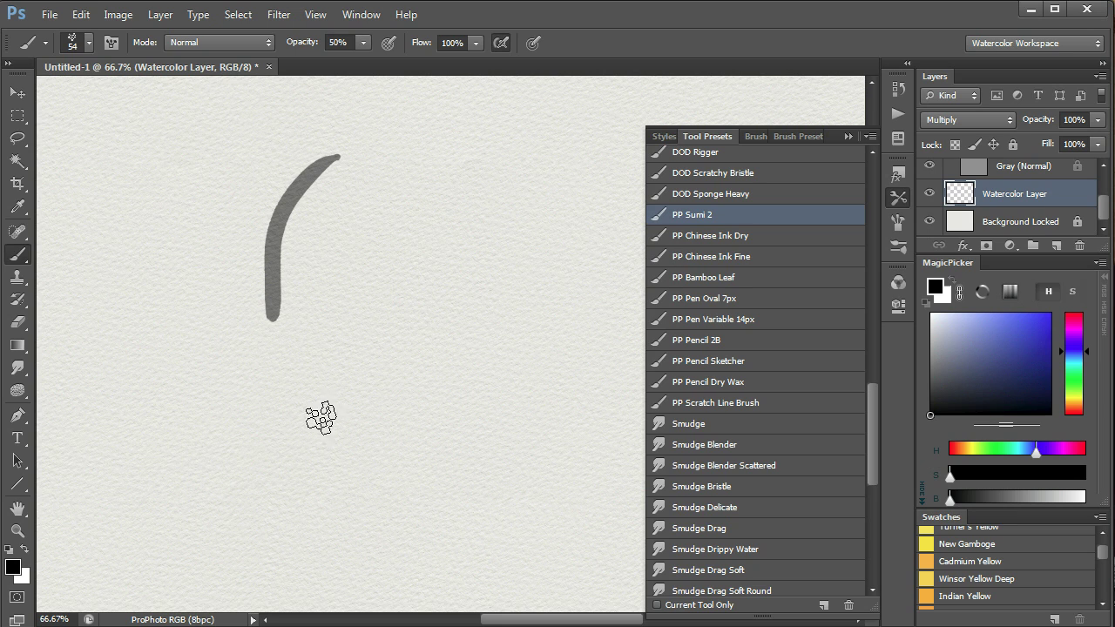
pyautogui.moveTo(294, 41); pyautogui.dragTo(348, 41)
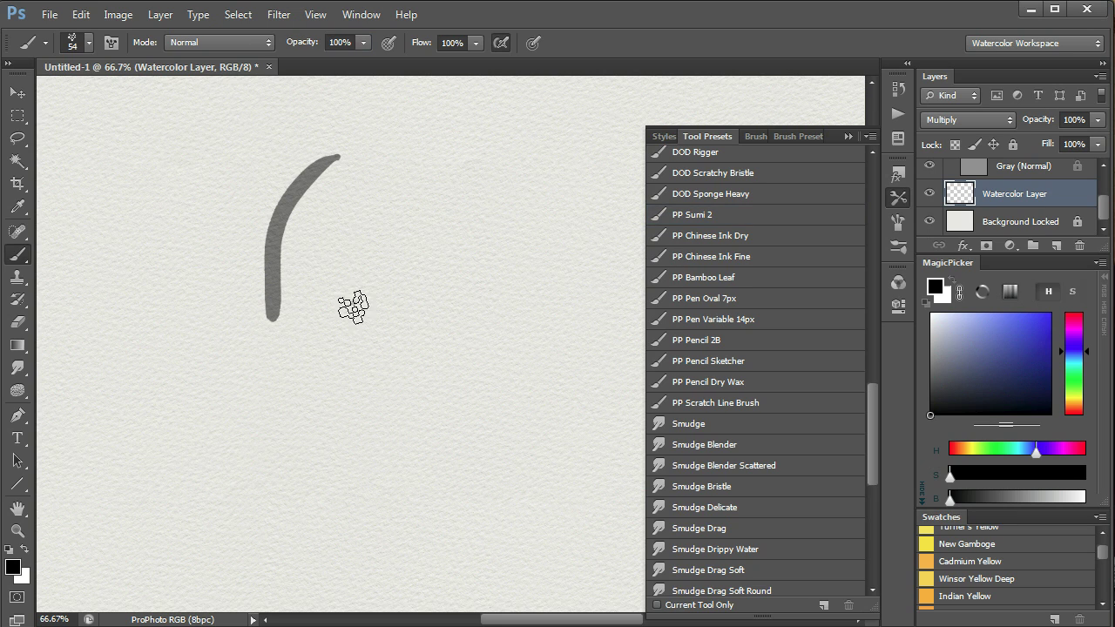
pyautogui.moveTo(353, 307); pyautogui.dragTo(401, 158)
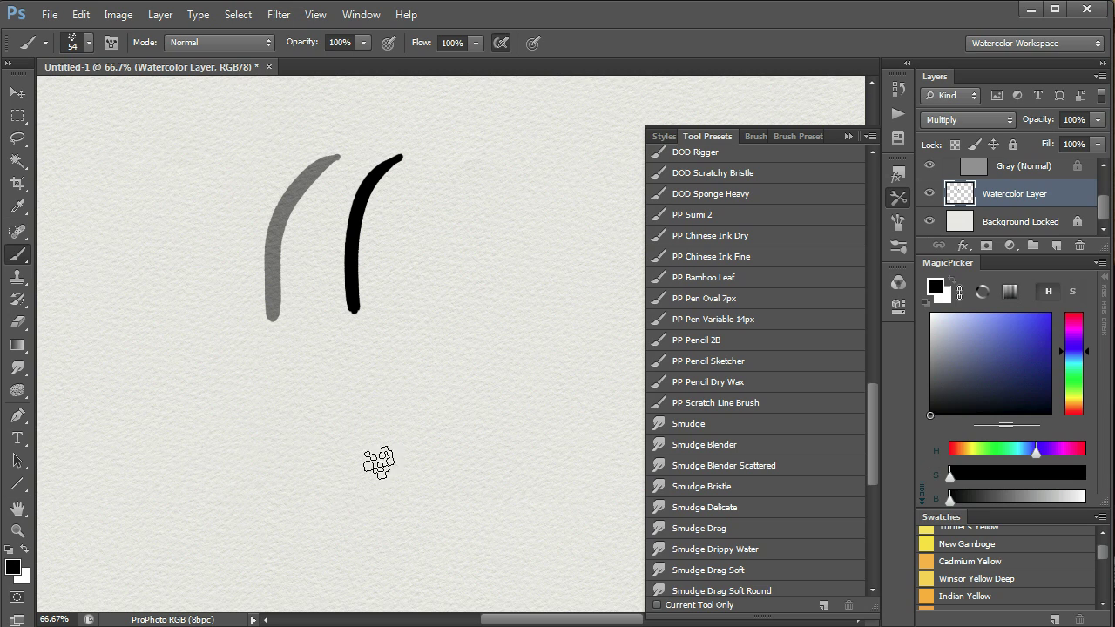
# Test PP Chinese Ink Dry and PP Chinese Ink Fine with zigzag and dark ink strokes.
pyautogui.click(714, 235)
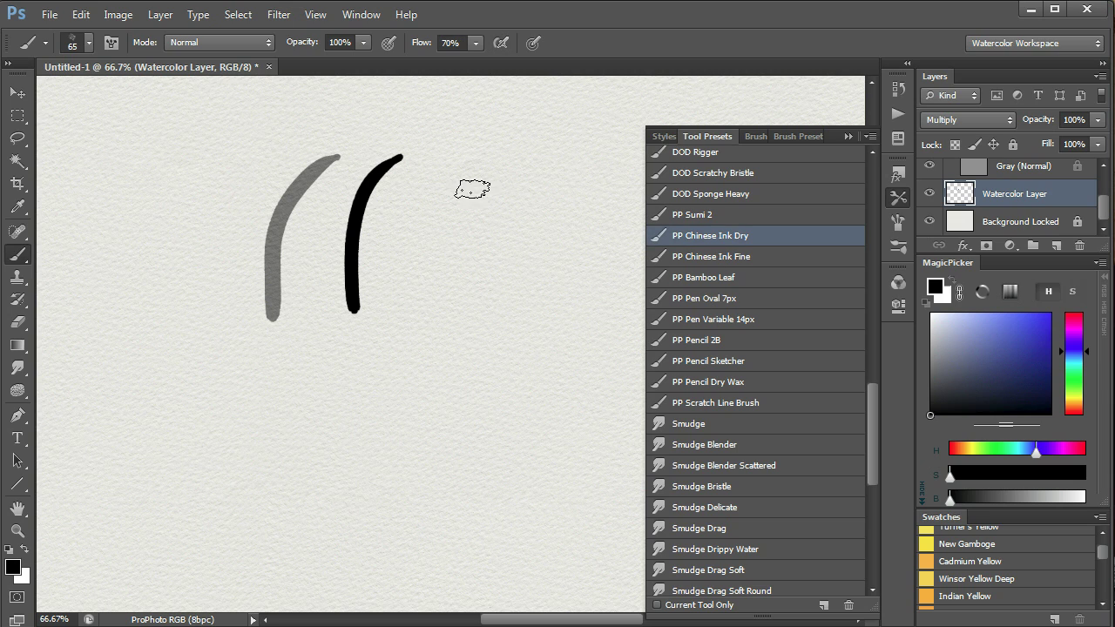
pyautogui.moveTo(472, 189)
pyautogui.mouseDown()
pyautogui.moveTo(505, 240)
pyautogui.moveTo(509, 285)
pyautogui.moveTo(534, 218)
pyautogui.moveTo(562, 329)
pyautogui.mouseUp()
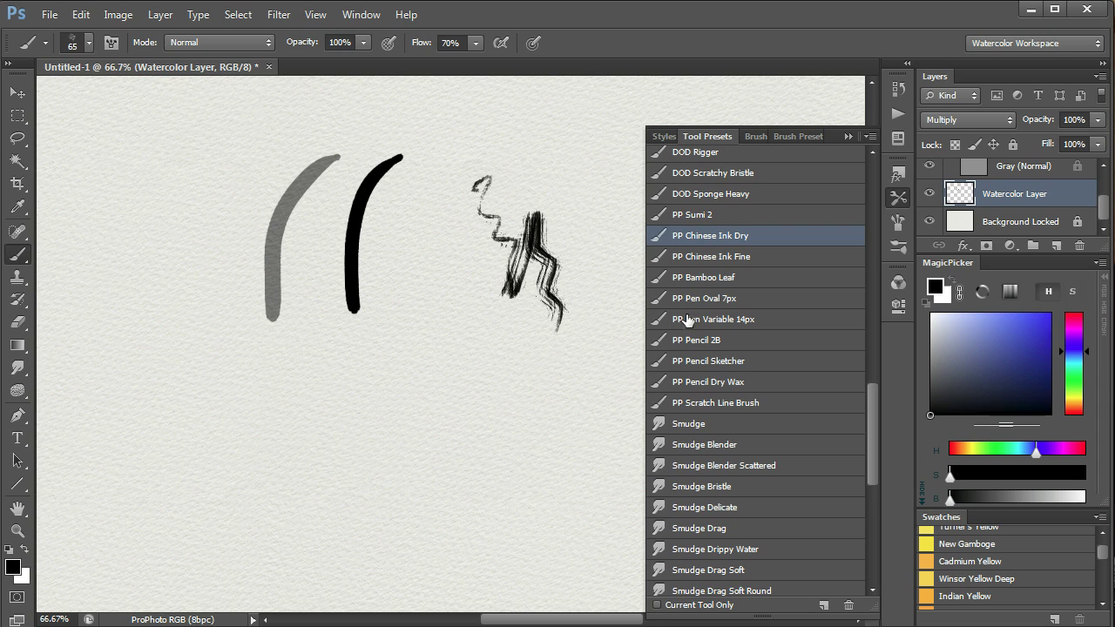
pyautogui.click(705, 256)
pyautogui.moveTo(437, 234)
pyautogui.mouseDown()
pyautogui.moveTo(446, 347)
pyautogui.moveTo(486, 357)
pyautogui.moveTo(487, 391)
pyautogui.moveTo(521, 383)
pyautogui.mouseUp()
pyautogui.moveTo(575, 315); pyautogui.dragTo(581, 427)
# Test PP Bamboo Leaf, PP Pen Oval 7px and PP Pen Variable 14px with sample strokes.
pyautogui.click(712, 277)
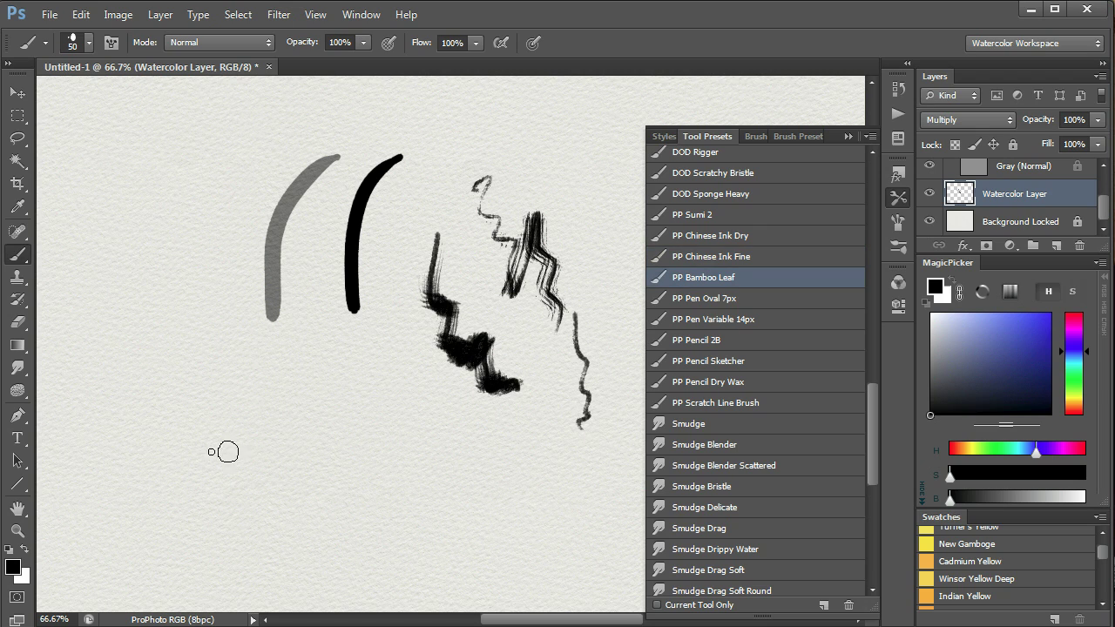
pyautogui.moveTo(227, 451); pyautogui.dragTo(274, 299)
pyautogui.moveTo(324, 457); pyautogui.dragTo(311, 282)
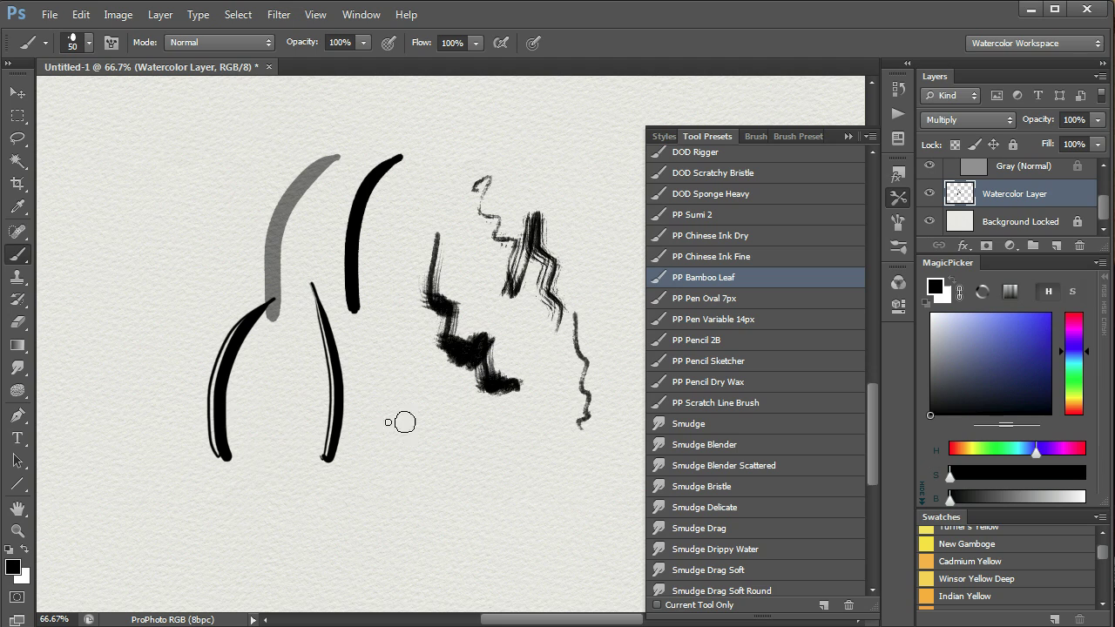
pyautogui.click(697, 299)
pyautogui.moveTo(163, 202)
pyautogui.mouseDown()
pyautogui.moveTo(228, 192)
pyautogui.moveTo(215, 344)
pyautogui.moveTo(258, 273)
pyautogui.mouseUp()
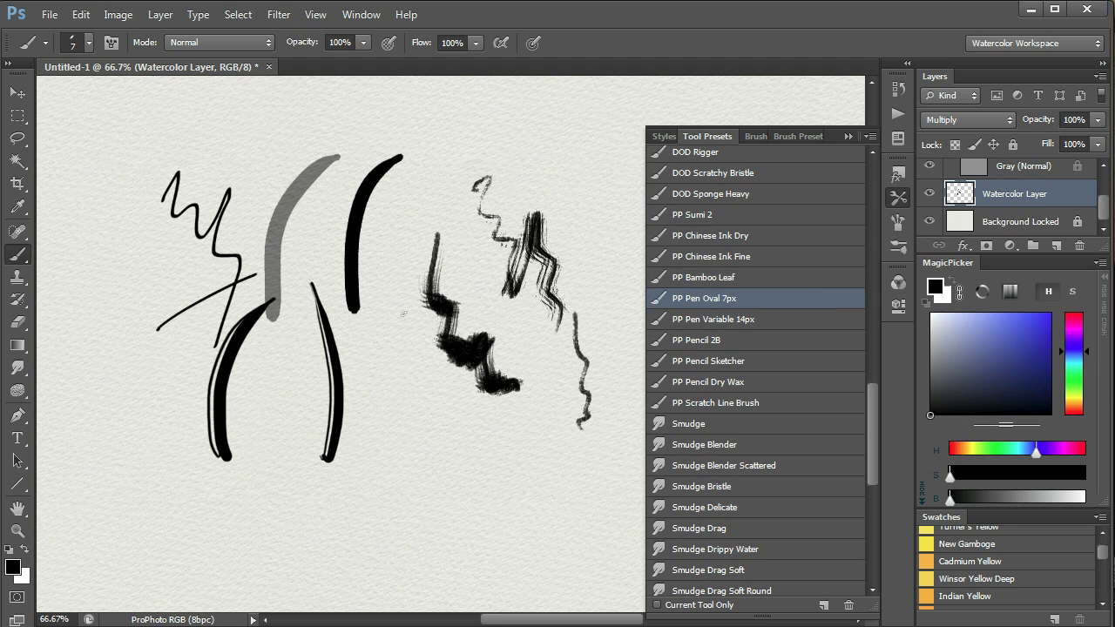
pyautogui.click(697, 319)
pyautogui.moveTo(470, 459)
pyautogui.mouseDown()
pyautogui.moveTo(528, 509)
pyautogui.moveTo(526, 433)
pyautogui.moveTo(563, 508)
pyautogui.mouseUp()
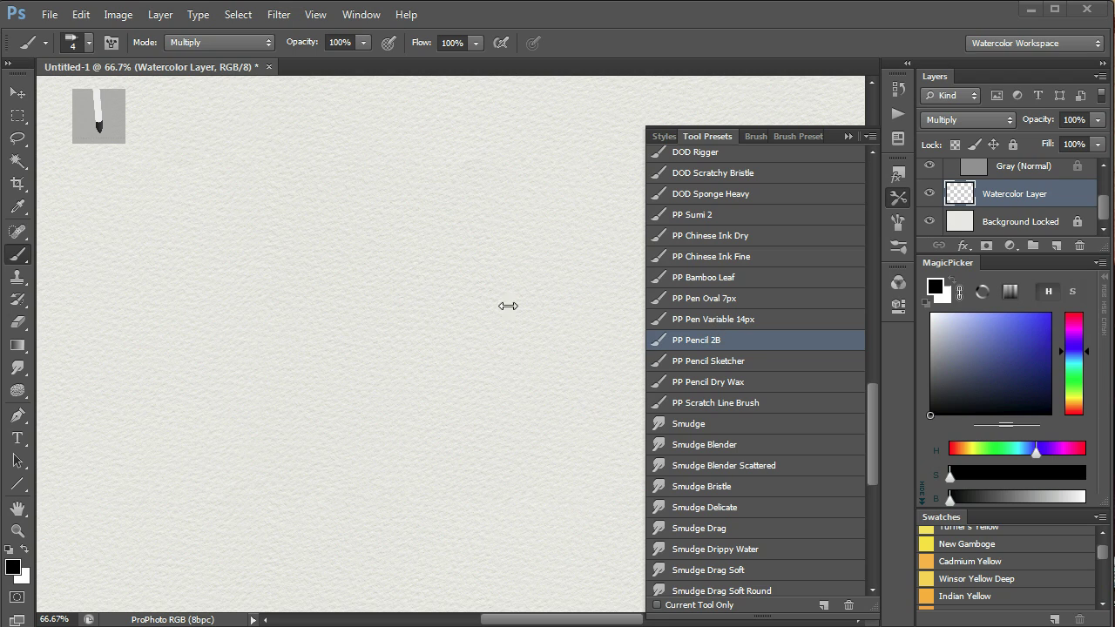
# Draw a zigzag and a hooked line with PP Pencil 2B, then faint loops and wavy lines with PP Pencil Sketcher.
pyautogui.moveTo(475, 198)
pyautogui.mouseDown()
pyautogui.moveTo(505, 252)
pyautogui.moveTo(540, 236)
pyautogui.moveTo(562, 305)
pyautogui.moveTo(550, 324)
pyautogui.mouseUp()
pyautogui.moveTo(450, 353)
pyautogui.mouseDown()
pyautogui.moveTo(514, 376)
pyautogui.moveTo(547, 414)
pyautogui.mouseUp()
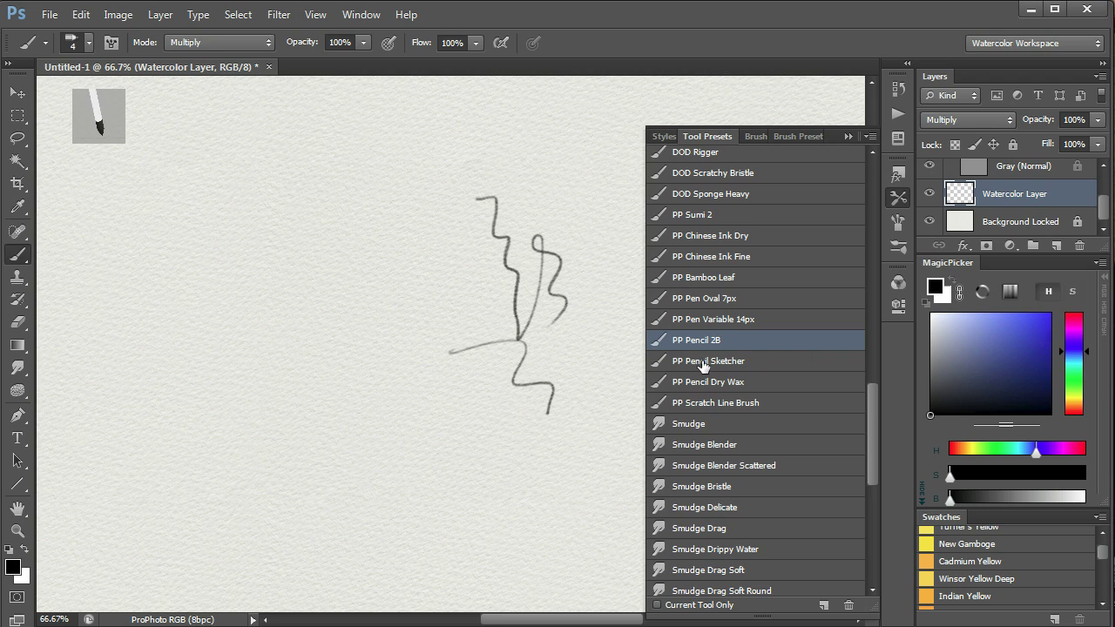
pyautogui.click(702, 360)
pyautogui.moveTo(381, 255); pyautogui.dragTo(399, 333)
pyautogui.moveTo(413, 228); pyautogui.dragTo(413, 409)
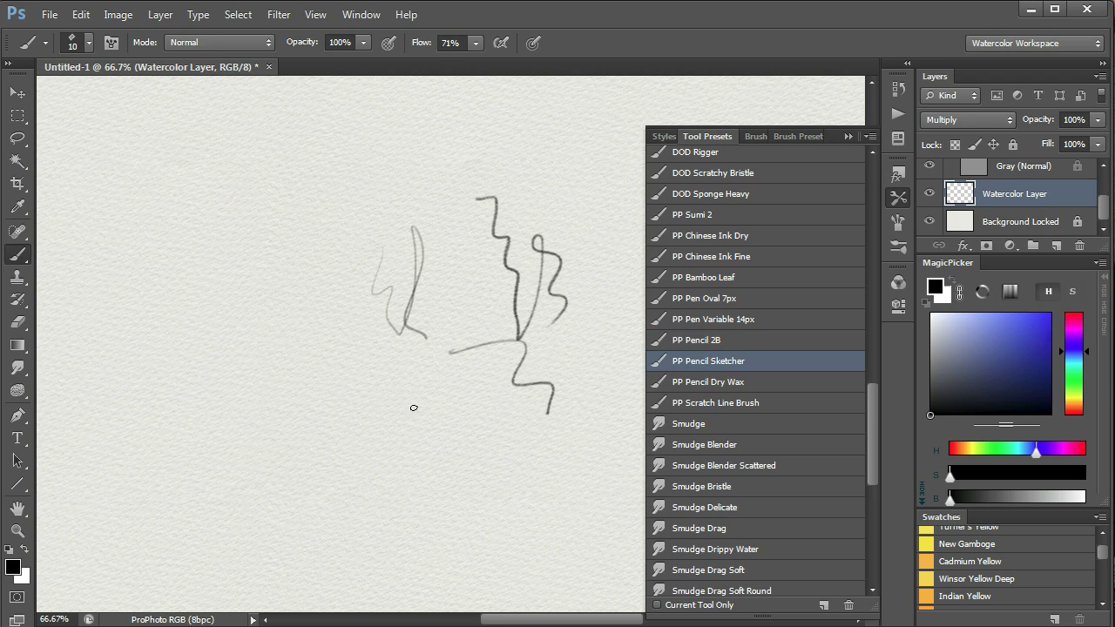
pyautogui.moveTo(338, 376)
pyautogui.mouseDown()
pyautogui.moveTo(452, 404)
pyautogui.moveTo(313, 441)
pyautogui.moveTo(272, 435)
pyautogui.mouseUp()
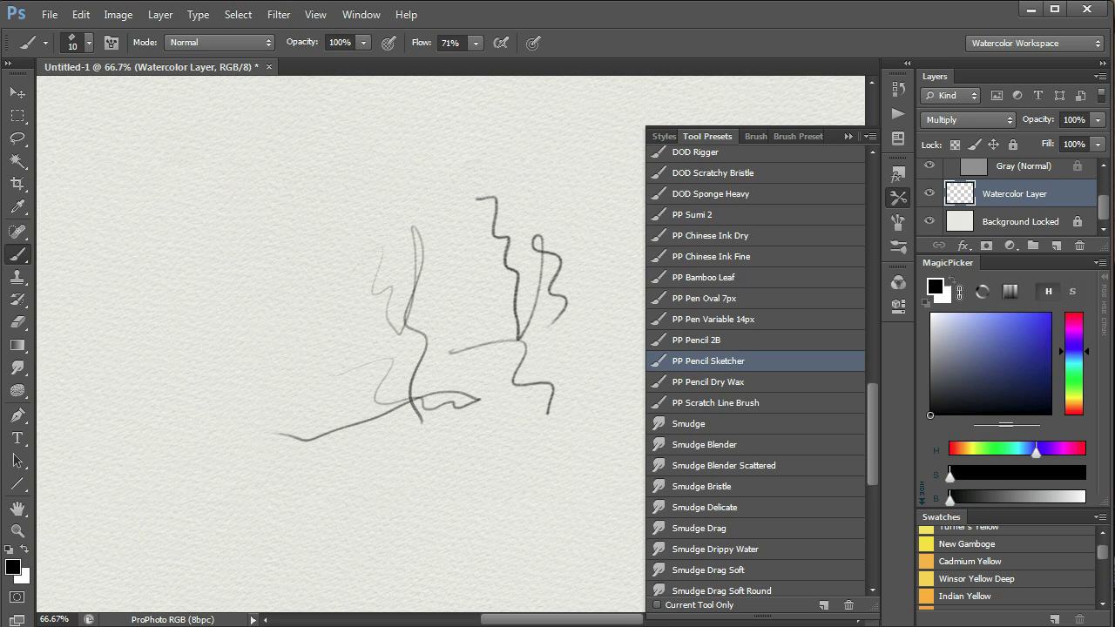
# Switch to PP Pencil Dry Wax and draw jagged, dark and zigzag dry wax strokes.
pyautogui.click(710, 385)
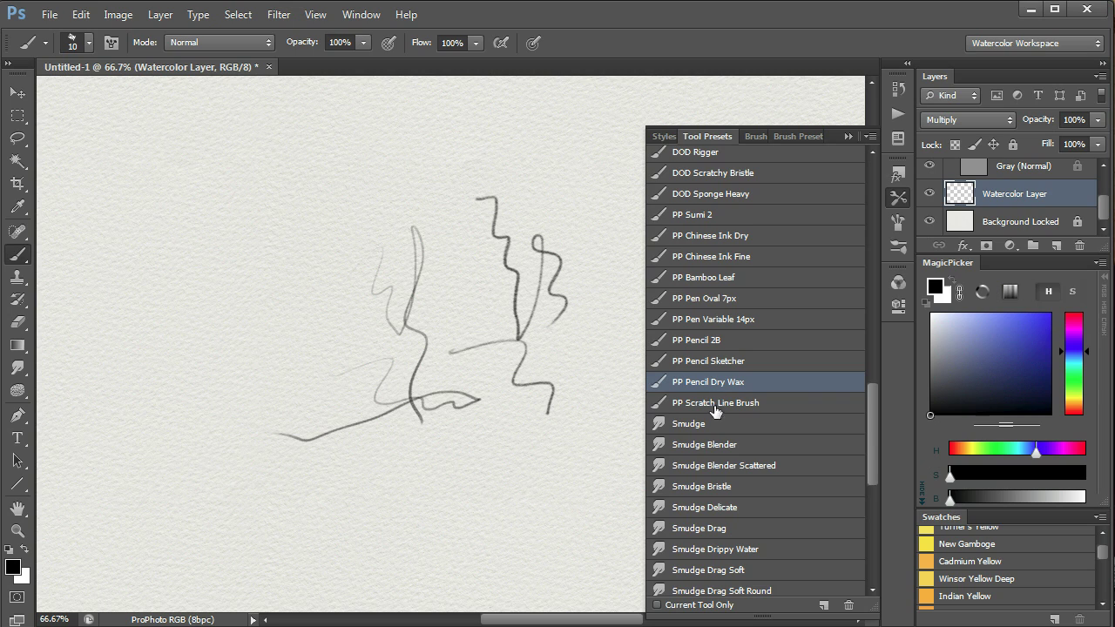
pyautogui.moveTo(200, 284)
pyautogui.mouseDown()
pyautogui.moveTo(262, 277)
pyautogui.moveTo(292, 219)
pyautogui.moveTo(319, 217)
pyautogui.moveTo(342, 291)
pyautogui.moveTo(355, 276)
pyautogui.moveTo(365, 292)
pyautogui.moveTo(286, 337)
pyautogui.moveTo(381, 273)
pyautogui.moveTo(400, 298)
pyautogui.moveTo(427, 310)
pyautogui.mouseUp()
pyautogui.moveTo(338, 352); pyautogui.dragTo(448, 310)
pyautogui.moveTo(427, 187); pyautogui.dragTo(431, 300)
pyautogui.moveTo(380, 194)
pyautogui.mouseDown()
pyautogui.moveTo(440, 206)
pyautogui.moveTo(467, 300)
pyautogui.moveTo(495, 297)
pyautogui.moveTo(497, 428)
pyautogui.mouseUp()
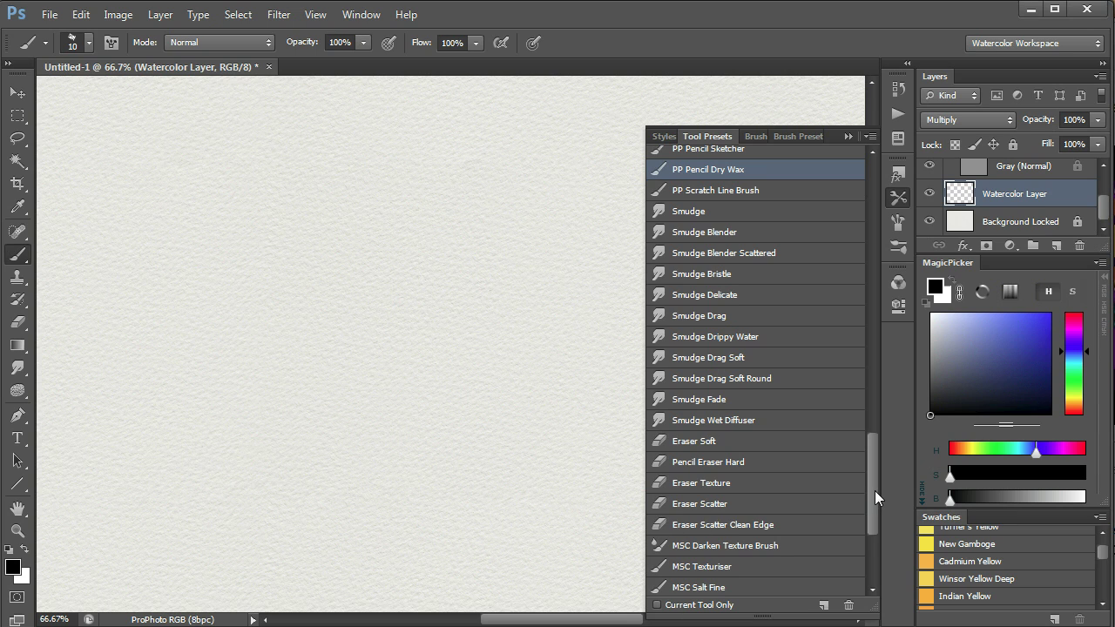
pyautogui.scroll(-3, 873, 521)
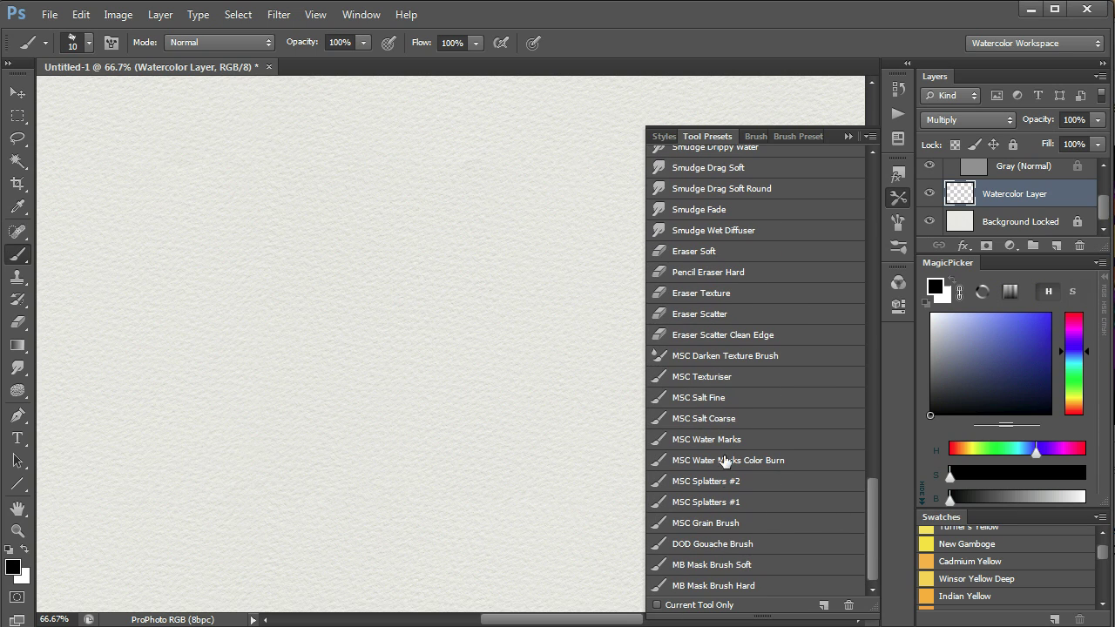